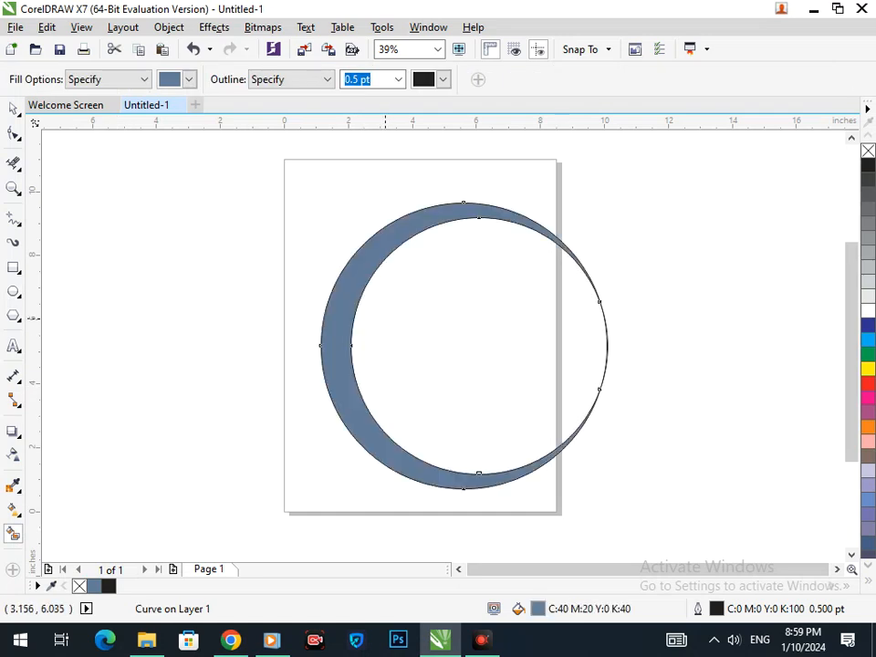
Move the filled crescent off to the side, away from the two construction circles.
key("Right")
key("Right")
key("Right")
key("Right")
key("Right")
key("Right")
key("Right")
key("Right")
key("Right")
key("Right")
key("Right")
key("Right")
key("Right")
key("Right")
key("Right")
key("Right")
key("Right")
key("Right")
key("Right")
key("Right")
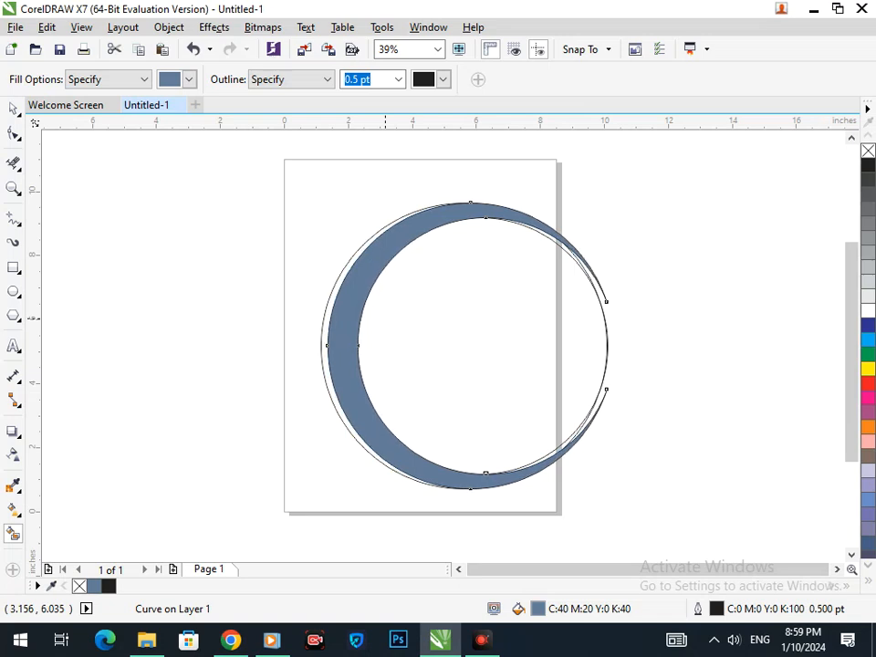
left_click(14, 108)
left_click(237, 274)
left_click_drag(333, 336, 78, 288)
Delete the two unfilled construction circles.
left_click(344, 404)
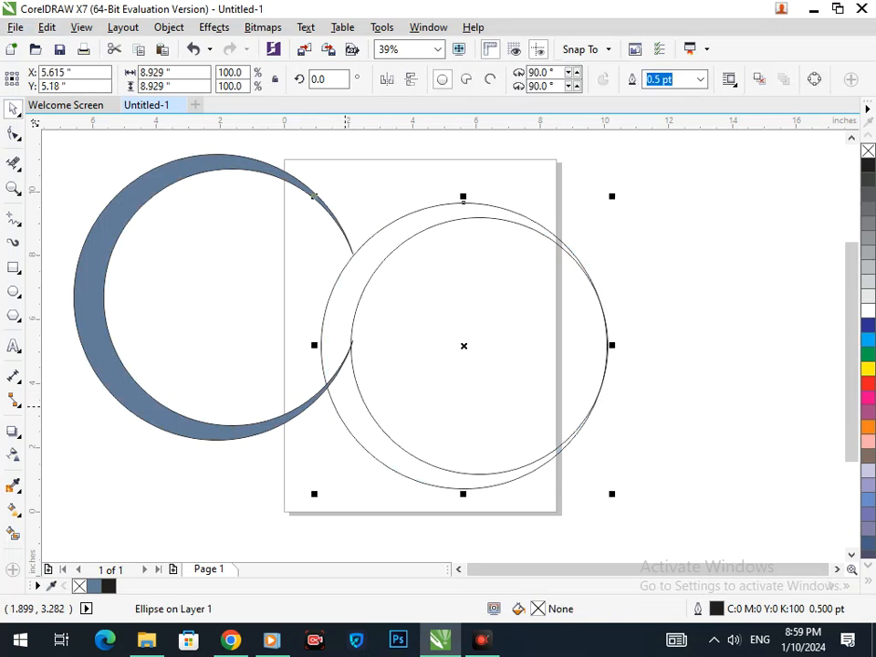
key("Delete")
left_click(367, 406)
key("Delete")
Move the crescent back over the page and enlarge it to nearly the page height, slightly overhanging the page's left edge.
left_click_drag(321, 385, 454, 402)
left_click_drag(400, 417, 445, 441)
left_click(369, 484)
left_click(347, 458)
left_click_drag(256, 477, 235, 498)
left_click_drag(304, 450, 299, 476)
left_click(596, 327)
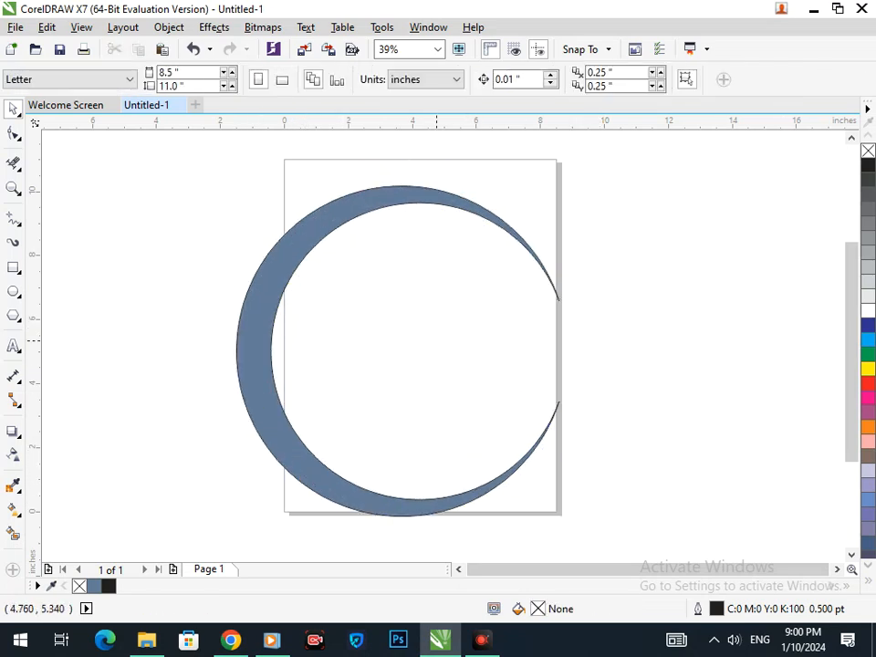
Add the artistic text "SI" beside the crescent and scale it up to about 531 pt.
left_click(14, 346)
left_click(607, 246)
type("Sl")
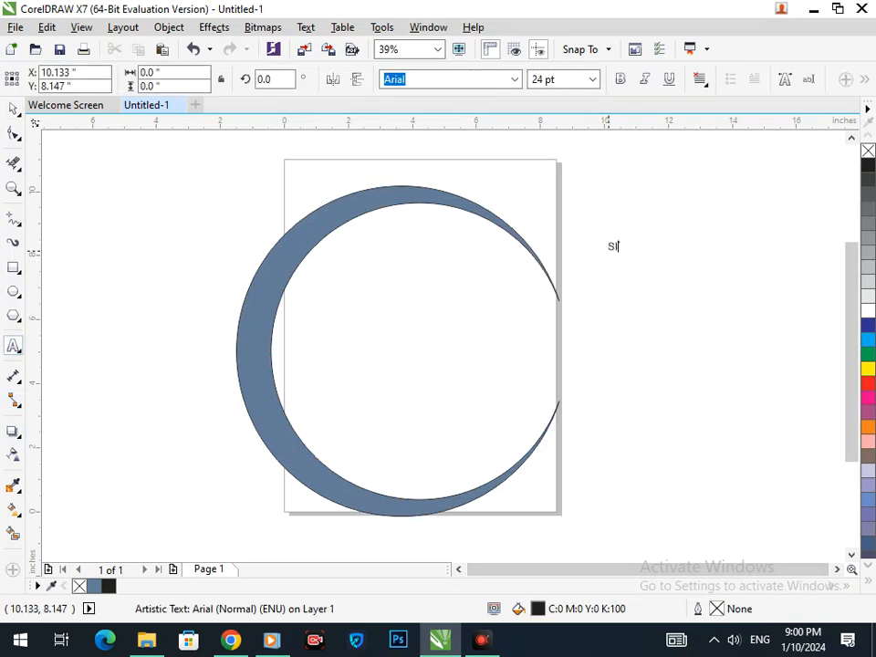
left_click_drag(600, 255, 510, 342)
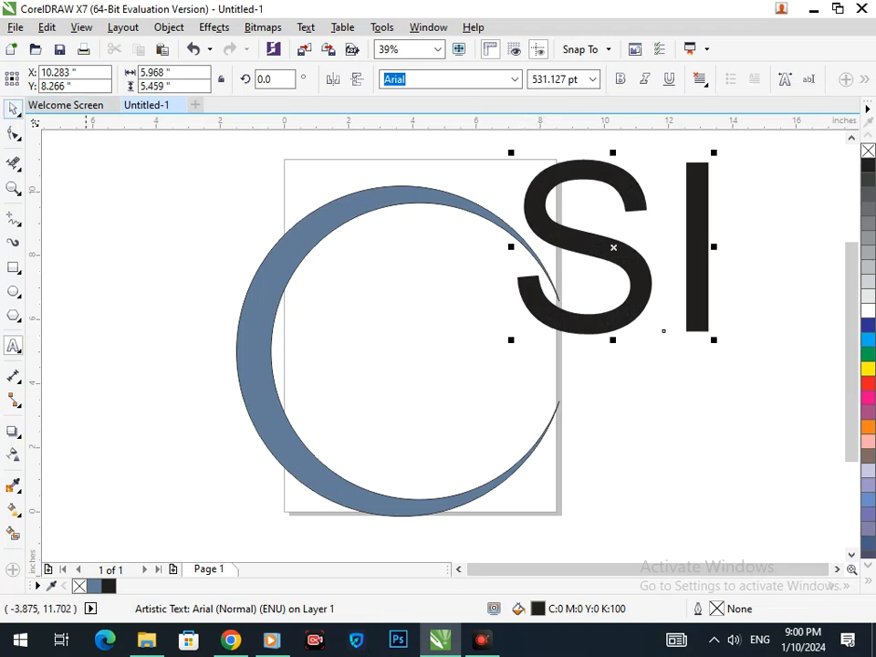
Move the SI text into the middle of the crescent.
key("ctrl+space")
left_click(506, 330)
left_click_drag(498, 367, 293, 465)
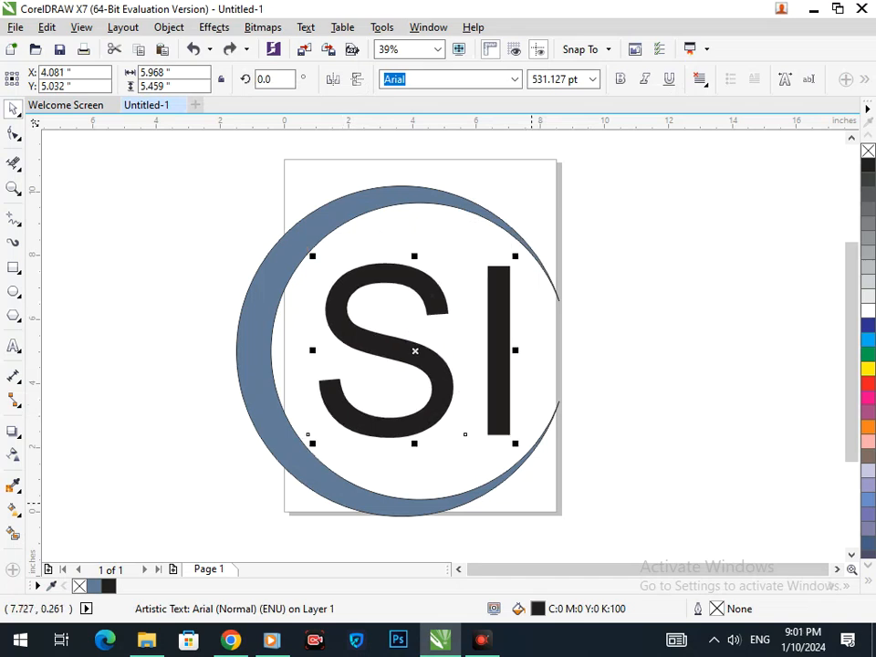
Change the font of the SI text to Baskerville Old Face.
left_click_drag(558, 503, 266, 233)
left_click(169, 26)
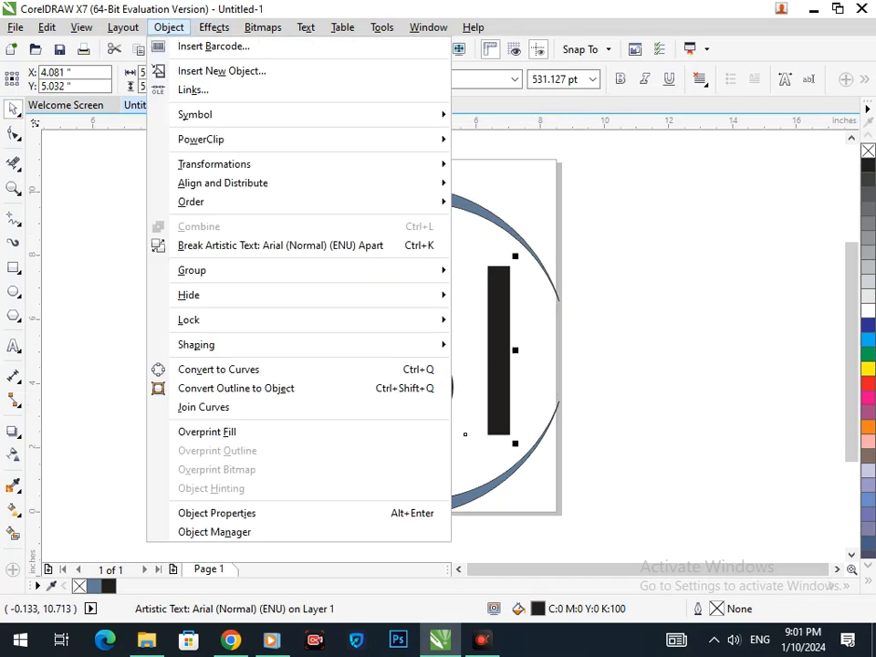
left_click(169, 27)
left_click(515, 79)
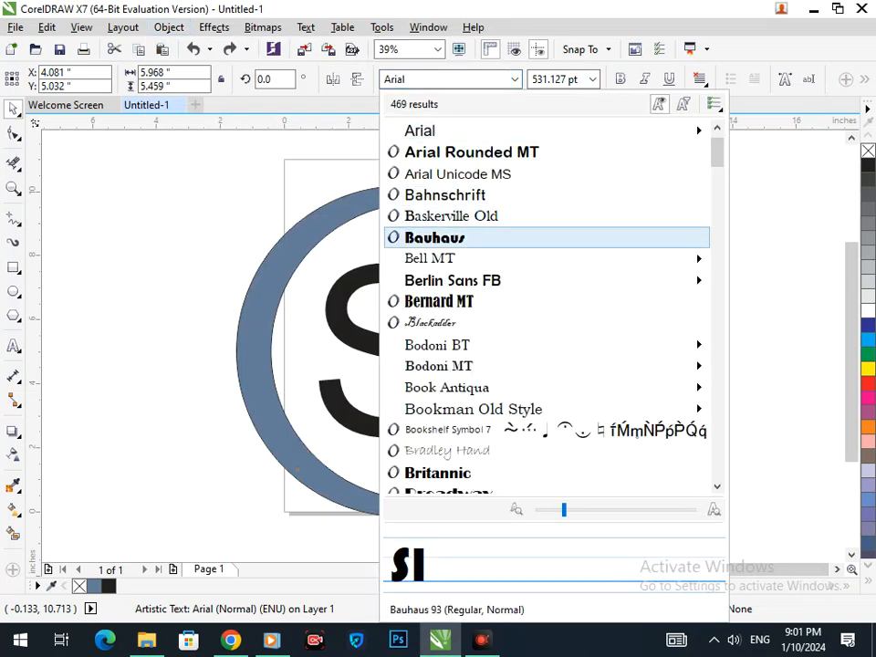
left_click(450, 215)
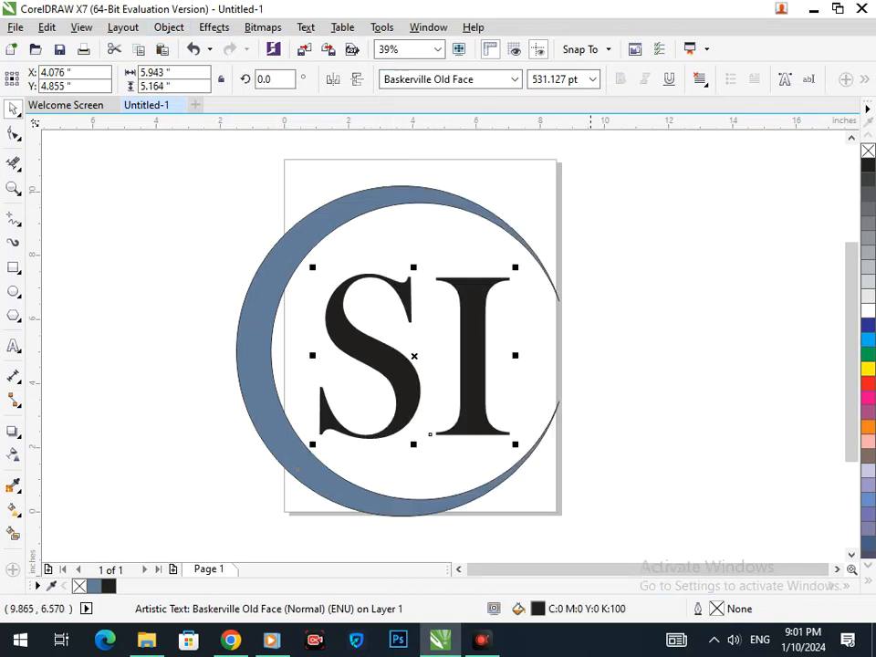
Stretch the SI text to about 6.87 inches wide and shift it within the crescent.
left_click(308, 434)
left_click_drag(484, 363, 506, 363)
left_click_drag(334, 353, 321, 353)
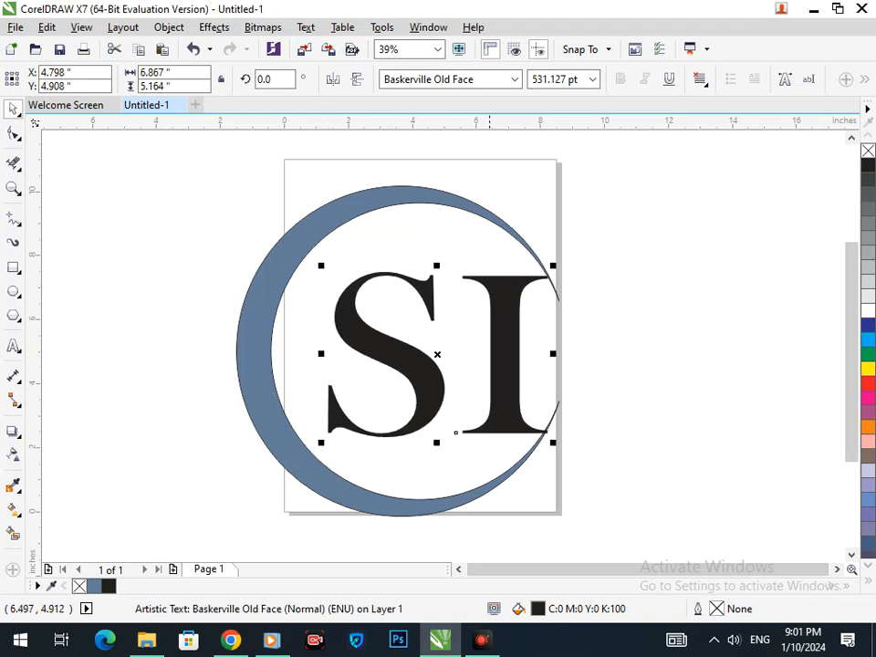
Break the SI artistic text apart into separate letters.
left_click(169, 26)
left_click(168, 27)
left_click(178, 283)
Place the I centred over the S and stretch it taller so it extends beyond the S at both ends.
left_click(470, 378)
left_click_drag(471, 378, 384, 384)
mouse_move(384, 446)
left_mouse_down()
mouse_move(386, 474)
mouse_move(385, 467)
left_mouse_up()
left_click(336, 468)
left_click(398, 458)
left_click(644, 342)
Select both overlapping letters, enlarge them together and centre them inside the crescent.
left_click_drag(203, 241, 517, 497)
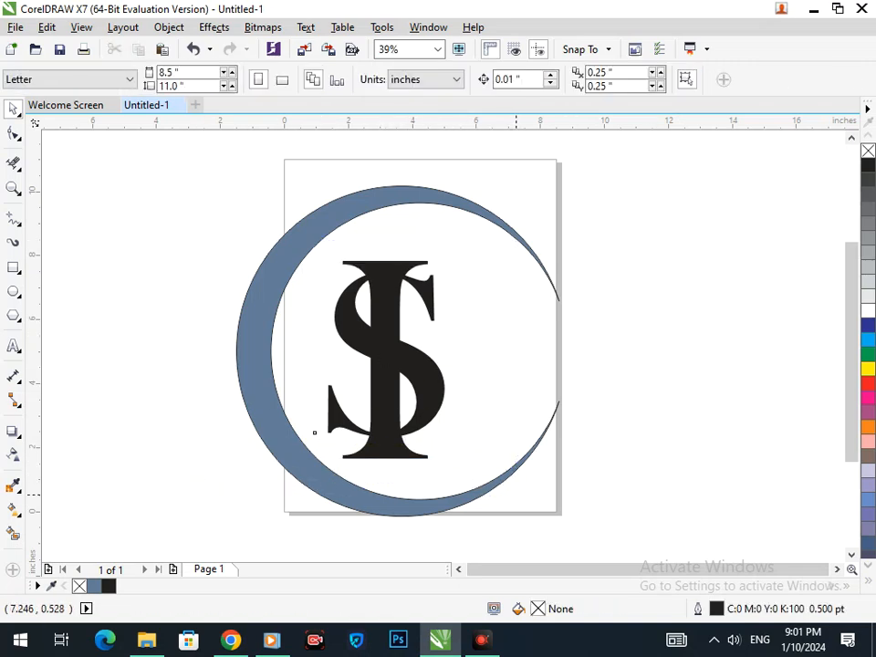
left_click_drag(397, 456, 418, 424)
left_click_drag(346, 431, 339, 458)
left_click_drag(406, 431, 407, 460)
left_click_drag(338, 481, 345, 467)
mouse_move(396, 440)
left_mouse_down()
mouse_move(396, 463)
mouse_move(399, 455)
left_mouse_up()
left_click(665, 310)
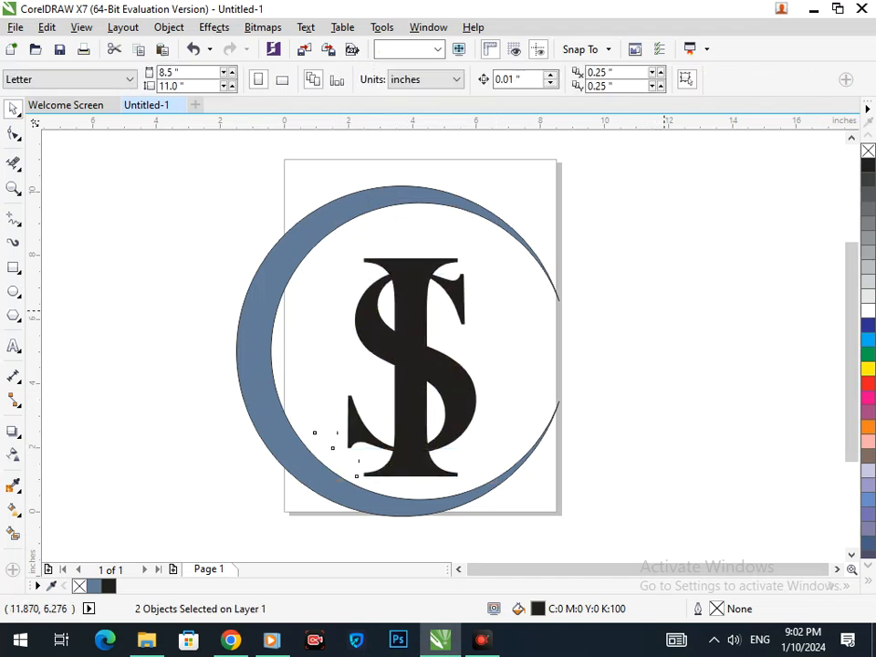
Apply a one-step outside contour with a 0.148-inch offset to the letter I.
left_click(410, 273)
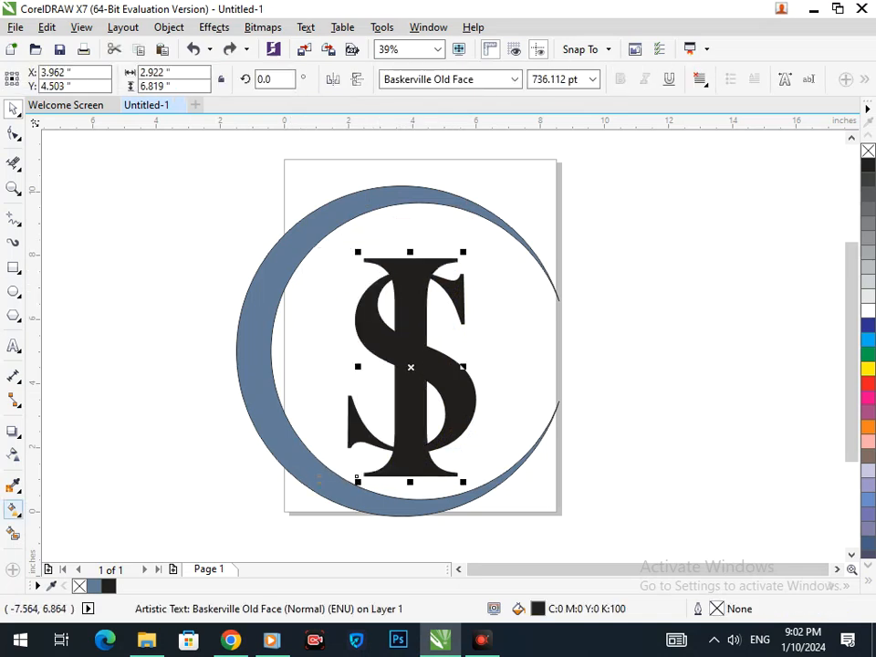
left_click(14, 432)
left_click(73, 449)
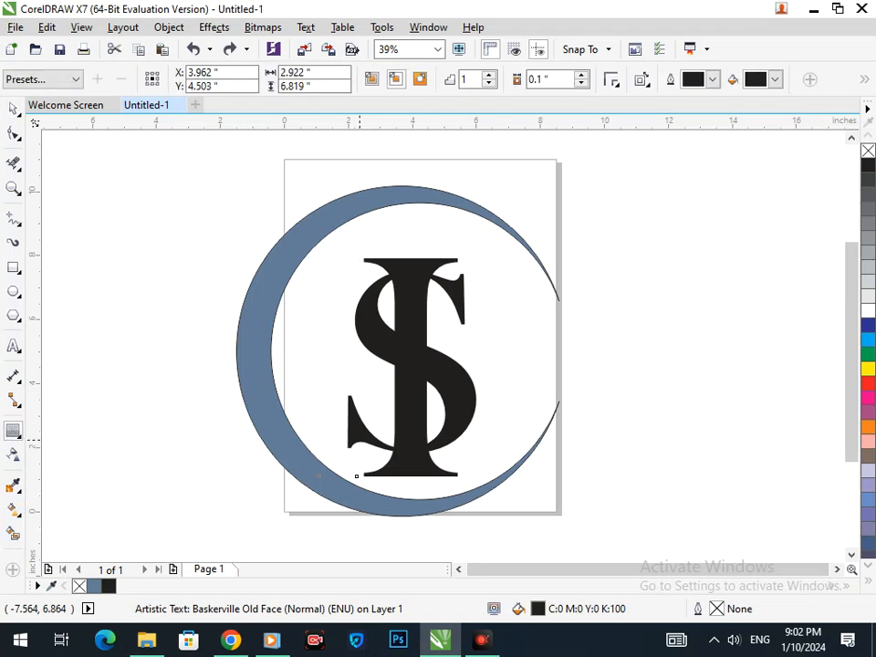
mouse_move(352, 369)
left_mouse_down()
mouse_move(352, 359)
mouse_move(362, 367)
left_mouse_up()
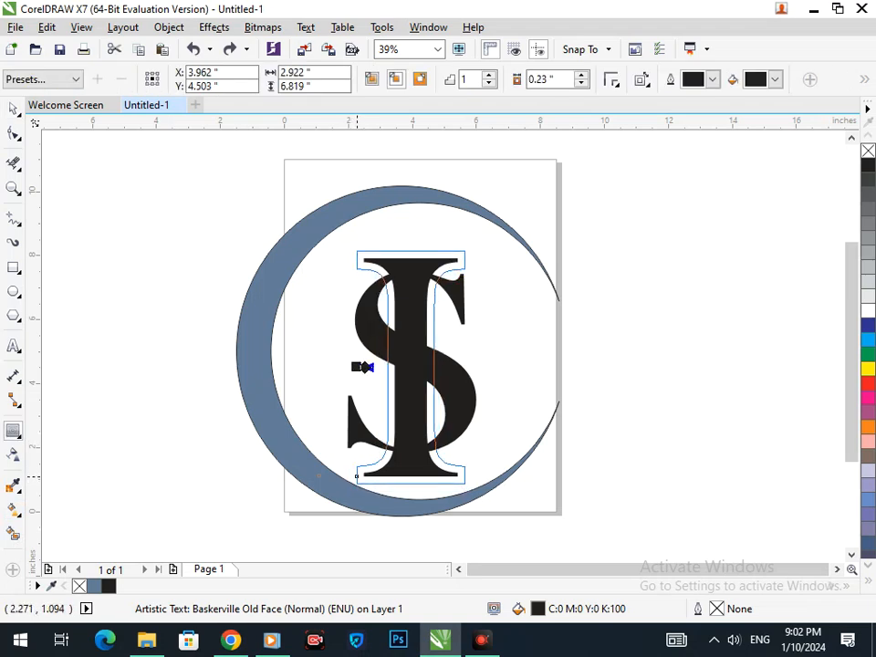
left_click_drag(357, 475, 376, 466)
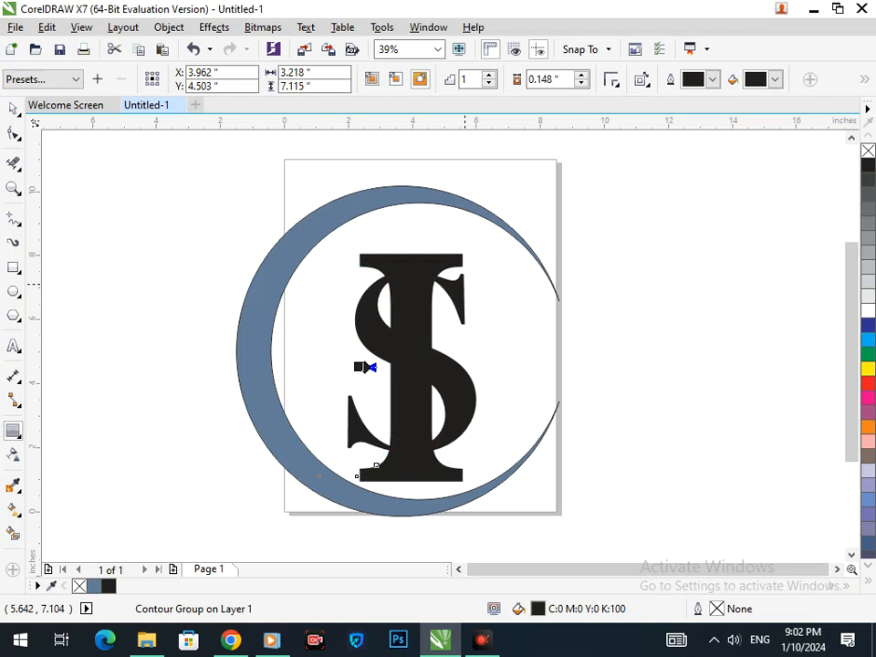
Apply a one-step outside contour with a 0.107-inch offset to the letter S.
key("ctrl+z")
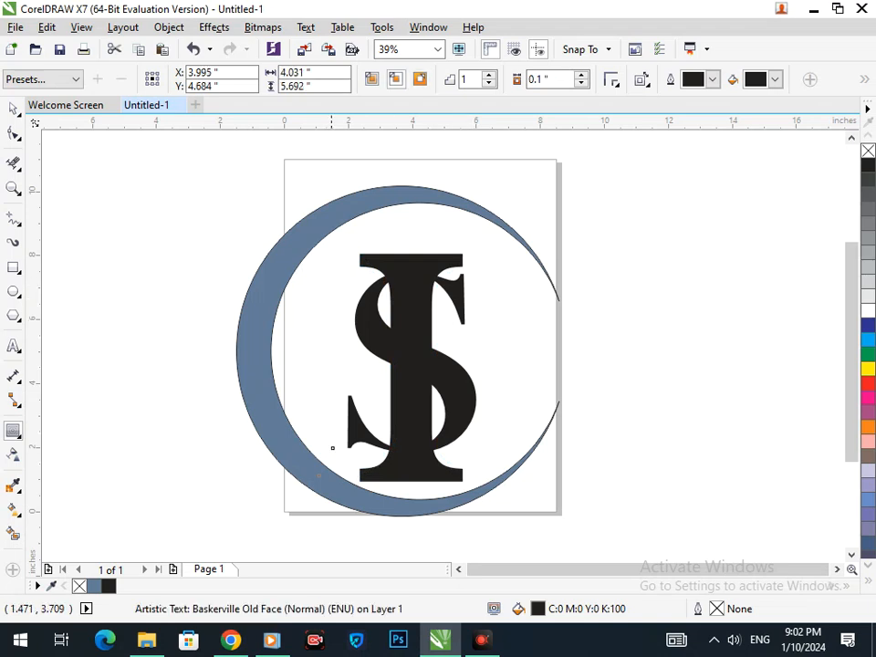
left_click(344, 439)
left_click(347, 447)
left_click_drag(332, 447, 350, 361)
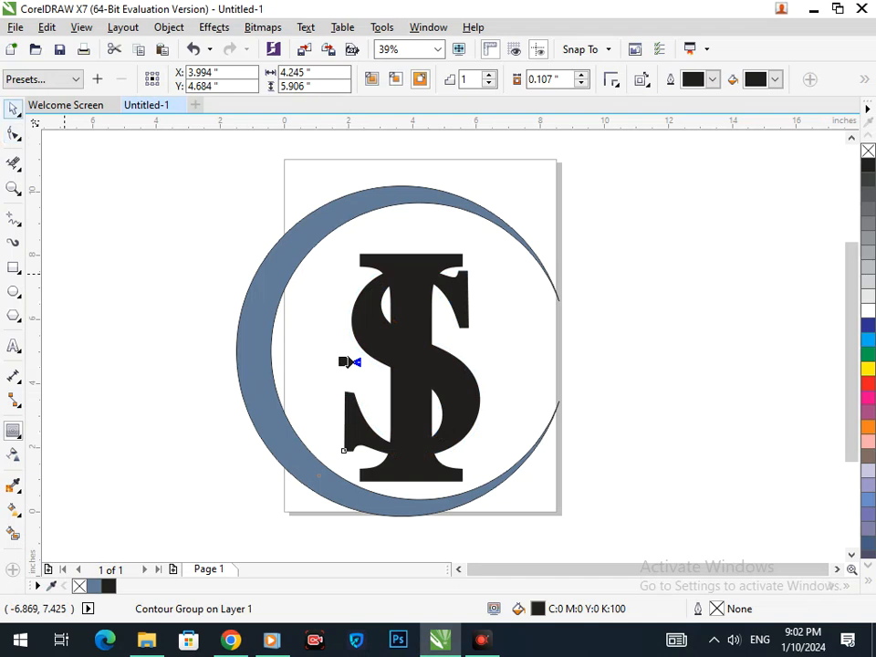
left_click(332, 447)
left_click_drag(375, 257, 335, 257)
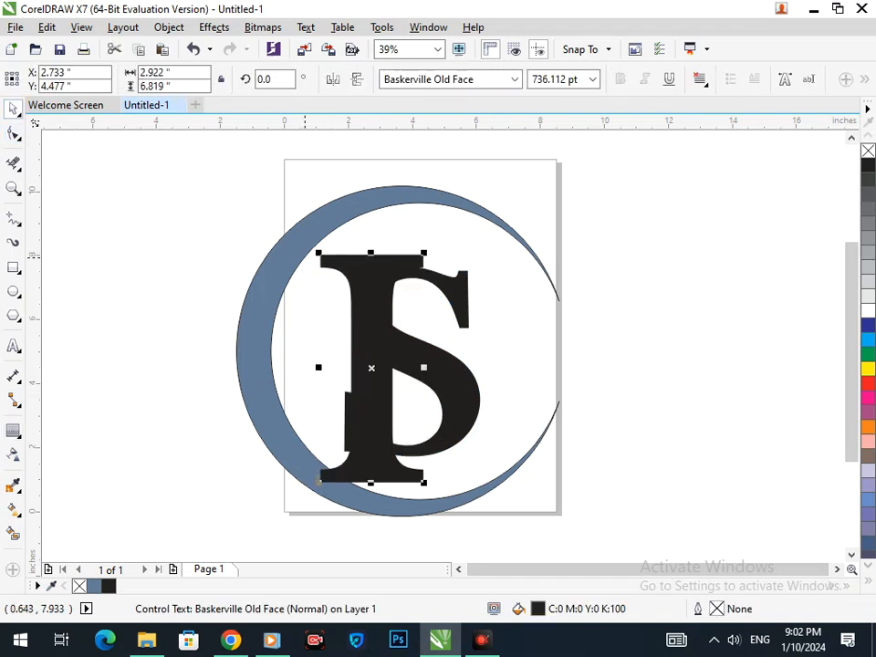
key("ctrl+z")
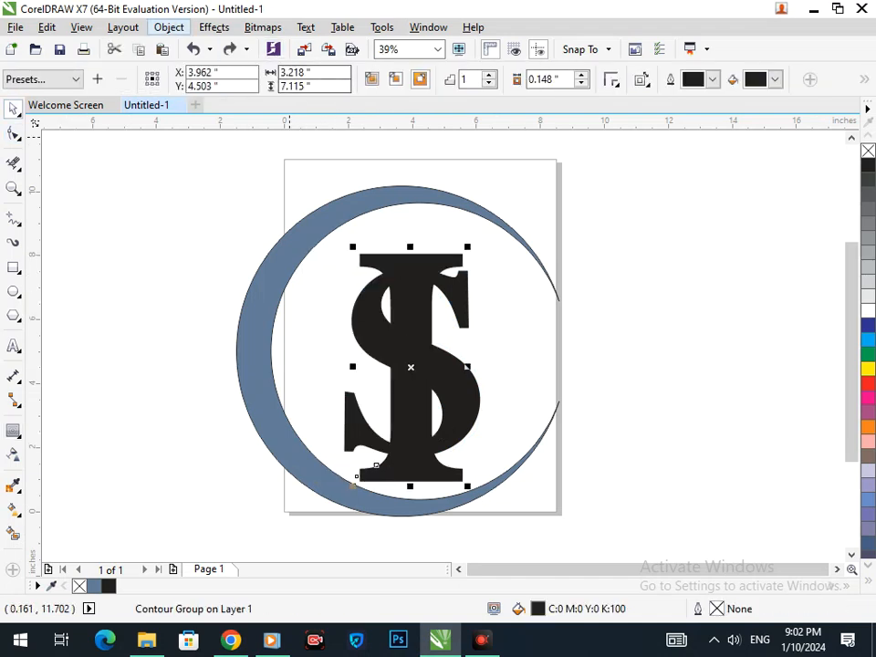
Break the contour groups of the I and the S apart into separate objects.
left_click(168, 27)
left_click(276, 244)
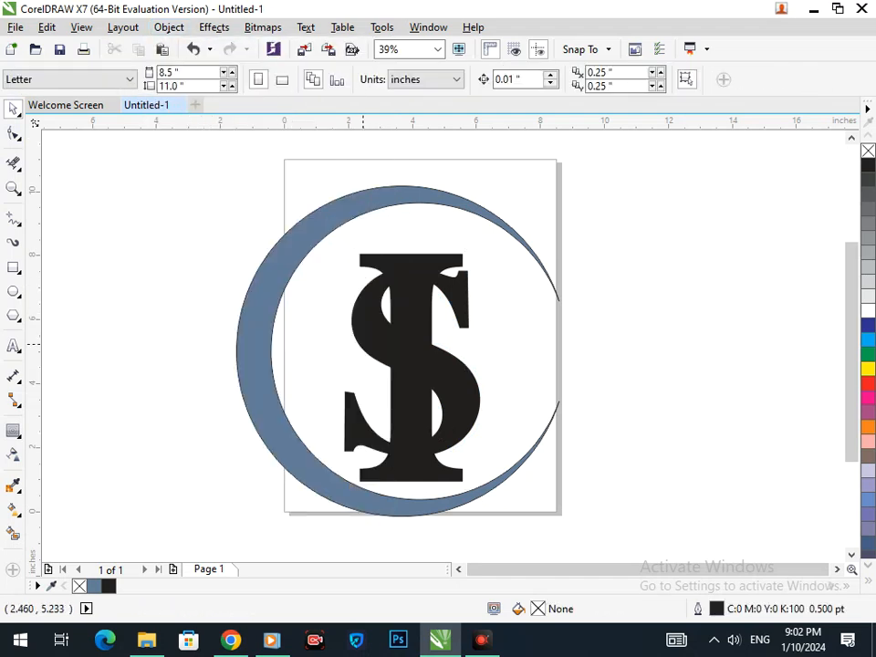
left_click(287, 347)
key("ctrl+z")
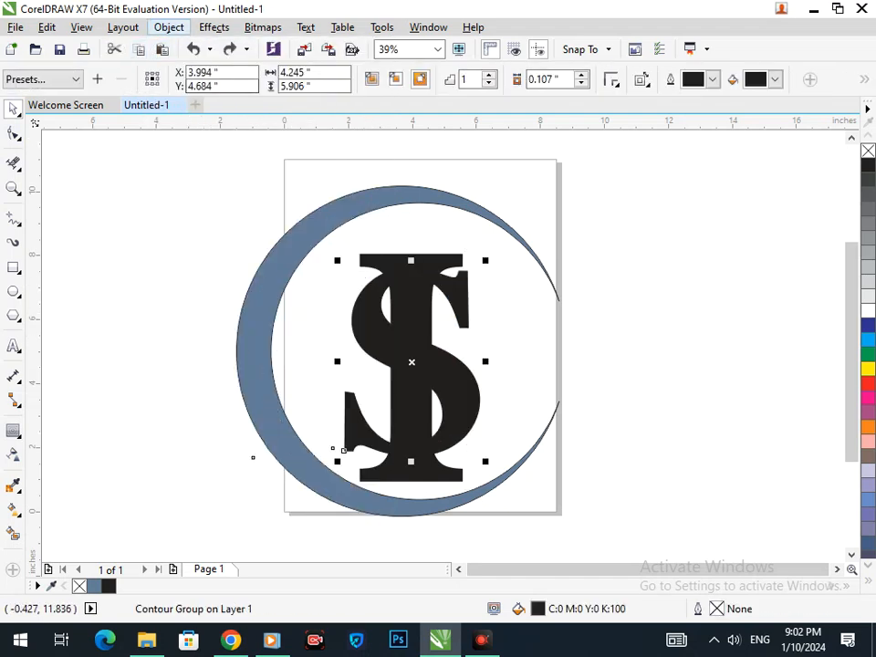
left_click(169, 27)
left_click(265, 245)
left_click_drag(410, 266, 341, 265)
key("ctrl+z")
Select all four letter and contour objects, give them a black outline and remove their fill.
left_click_drag(269, 164, 498, 522)
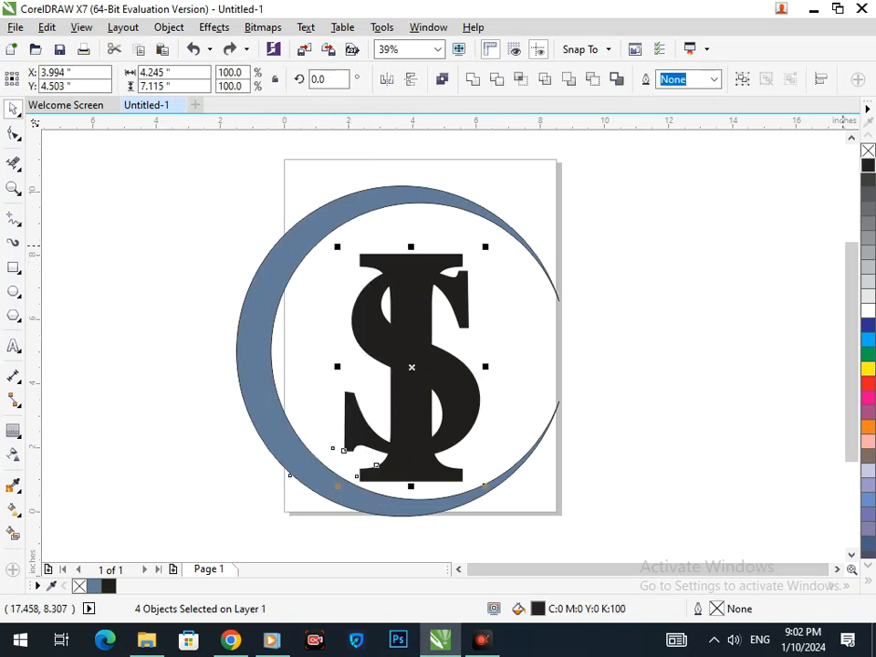
right_click(868, 165)
left_click(867, 150)
left_click(614, 322)
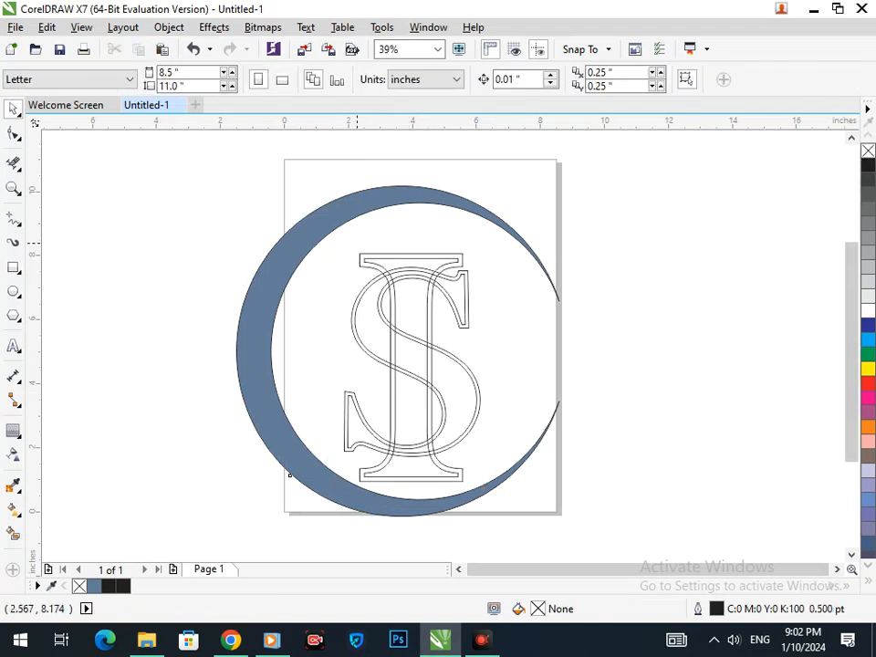
Use Smart Fill with the blue-grey colour on the I's base, the strips crossing the S's lower curve and the lower stem.
scroll(389, 299, "up", 3)
scroll(396, 297, "down", 3)
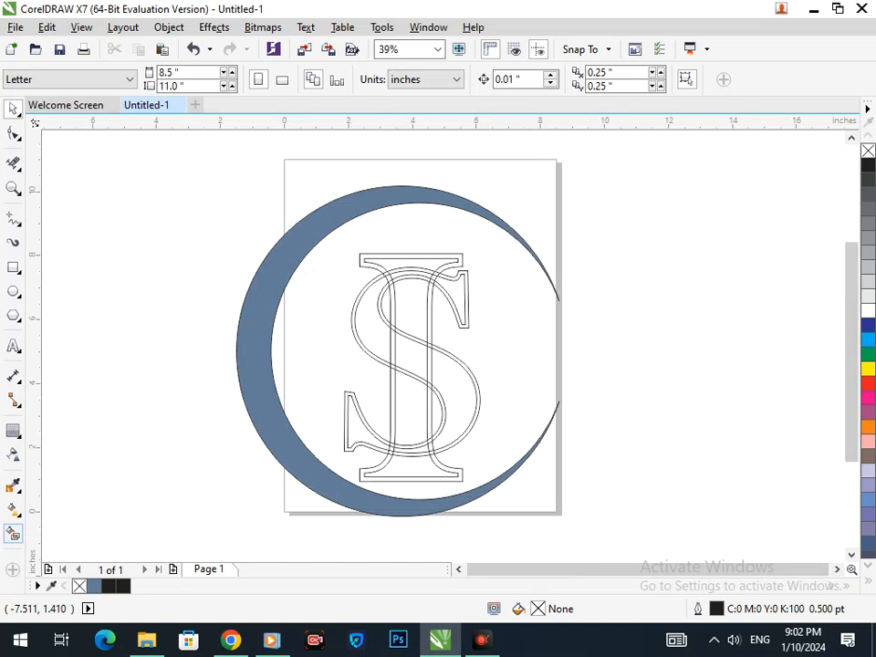
left_click(14, 534)
left_click(426, 469)
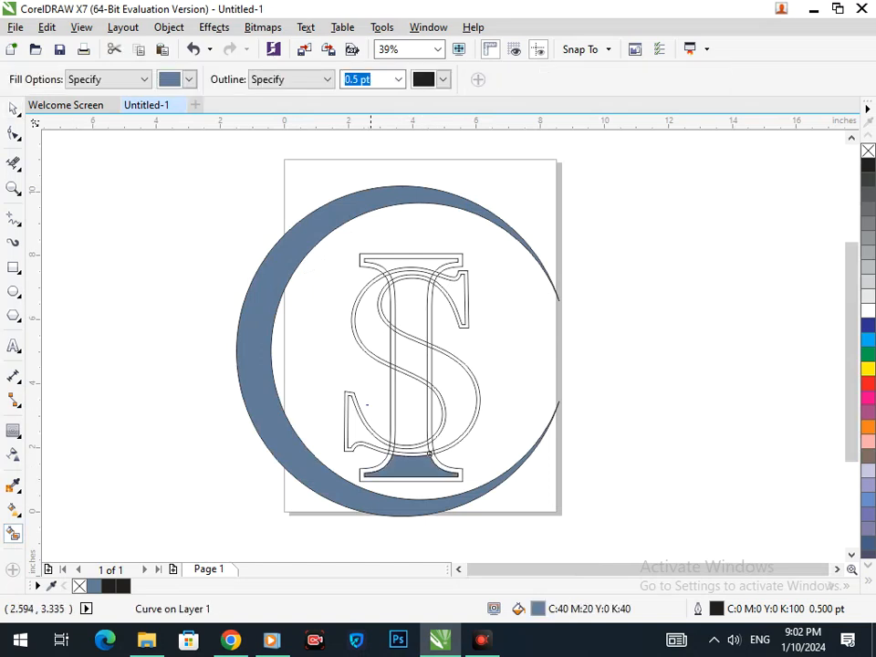
scroll(405, 461, "up", 4)
left_click(406, 453)
left_click(409, 446)
left_click(410, 444)
left_click(408, 439)
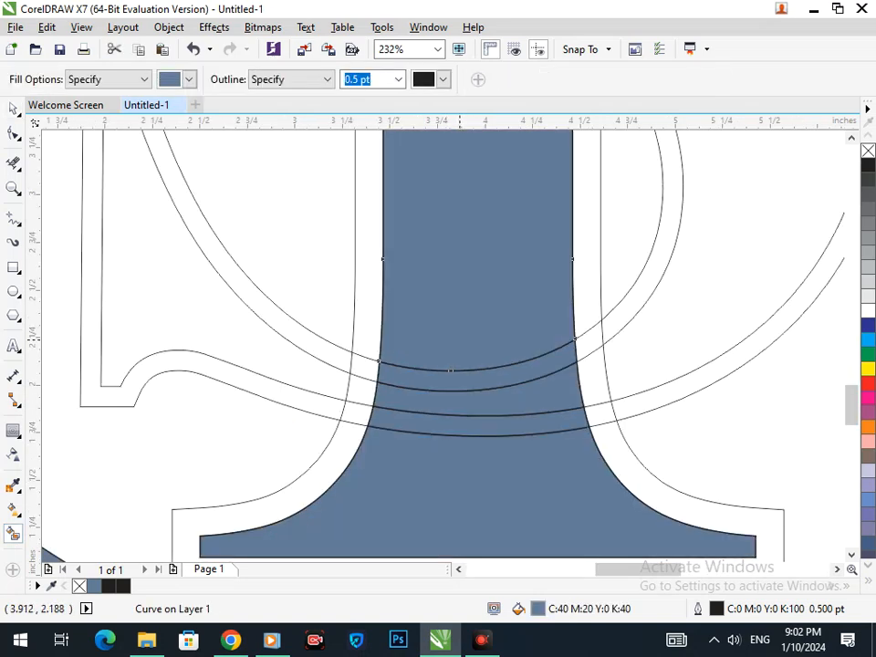
Smart-fill the I's stem where the S's diagonal crosses it and the upper stem section above.
scroll(459, 338, "down", 4)
left_click(399, 368)
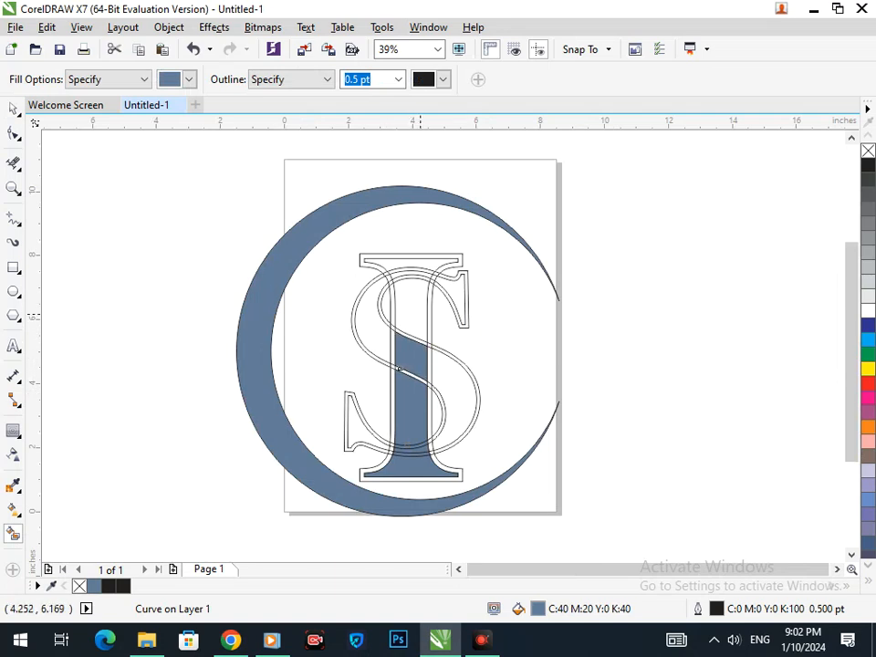
left_click(409, 337)
Smart-fill the S's upper serif, top arc and upper-left curve, and the top serif of the I.
scroll(409, 337, "up", 3)
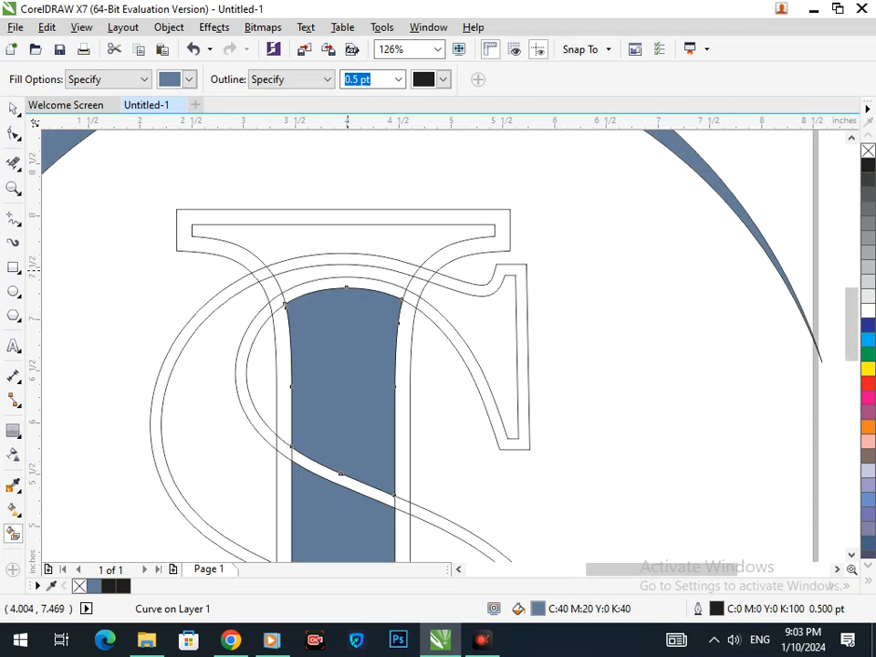
left_click(449, 294)
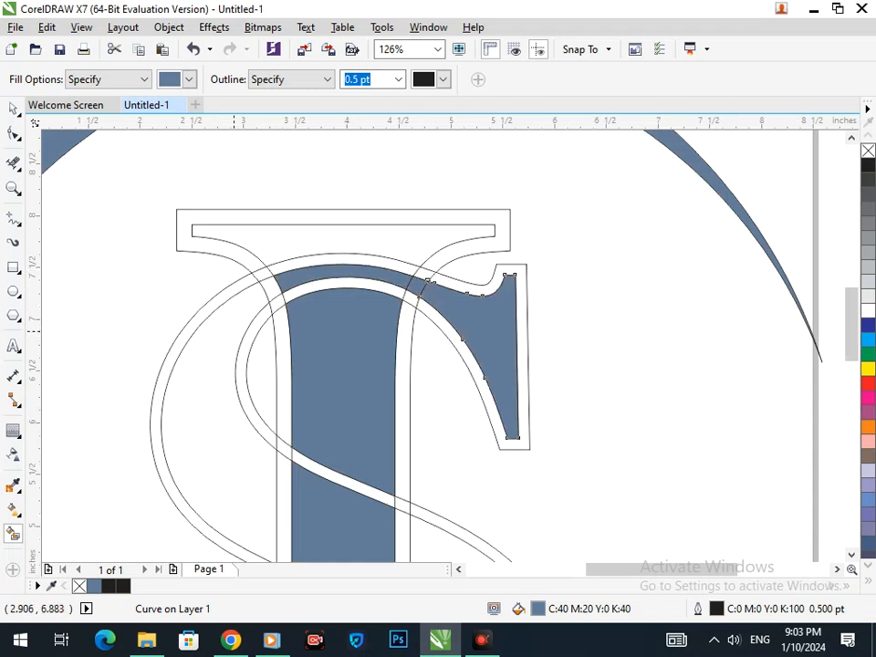
left_click(242, 330)
left_click(342, 230)
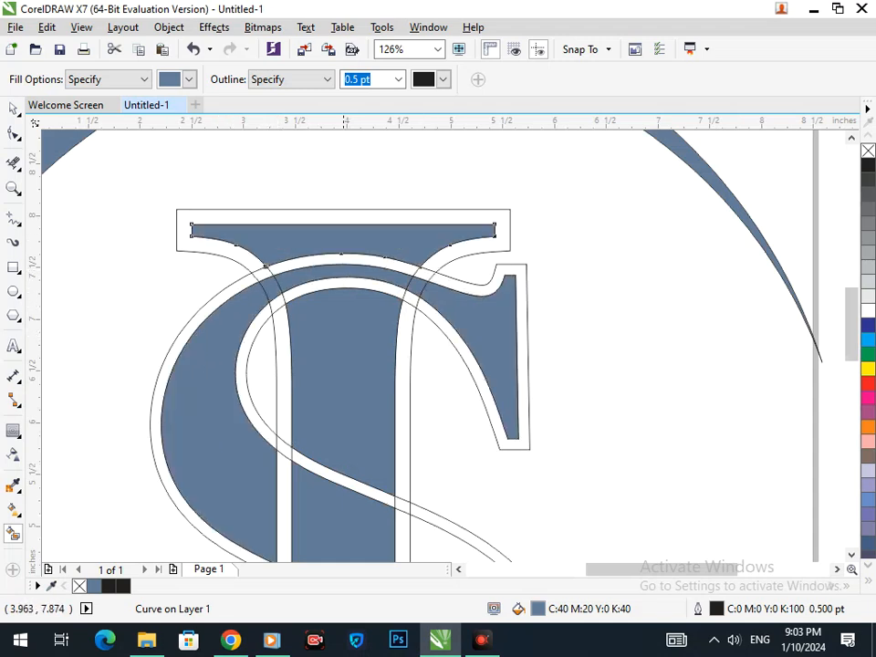
Smart-fill the S's lower-left tail and its lower-right curve in the same blue-grey.
scroll(315, 315, "down", 2)
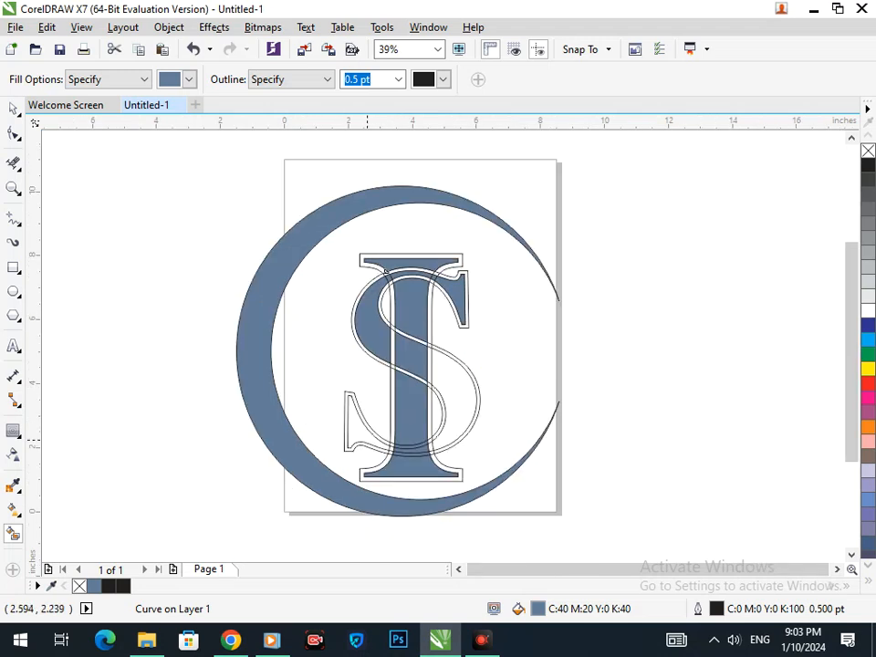
left_click(366, 428)
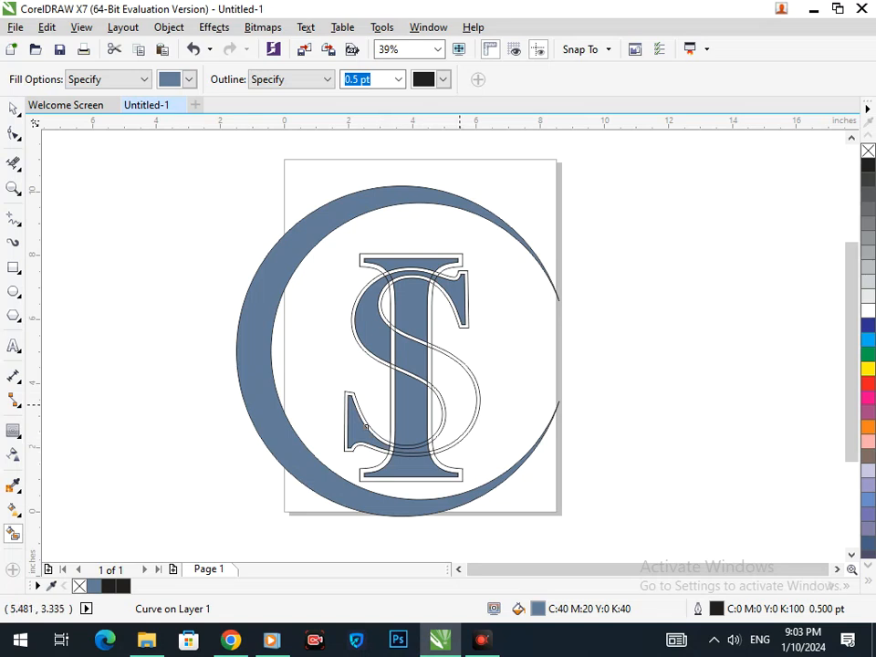
left_click(440, 400)
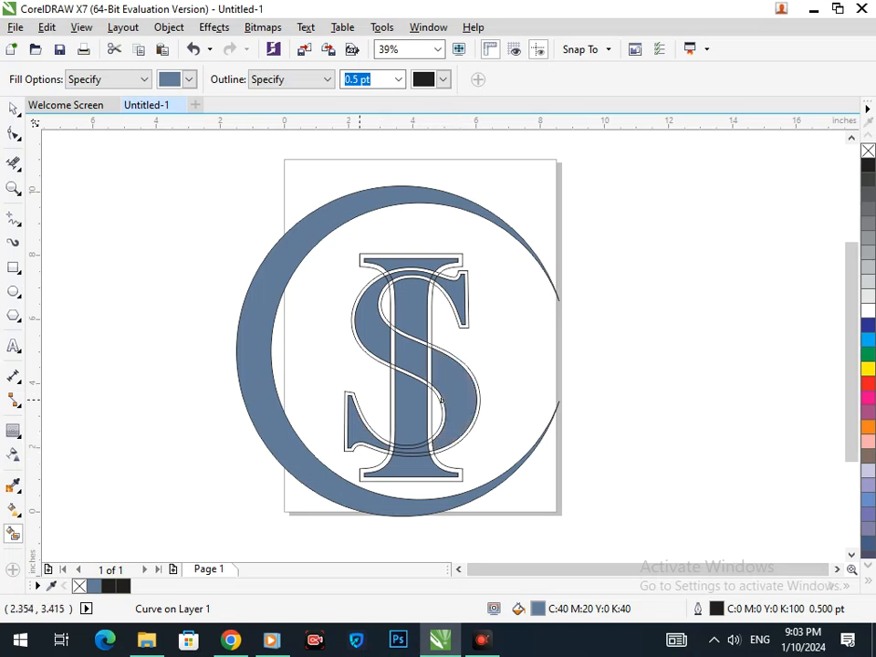
scroll(392, 277, "up", 3)
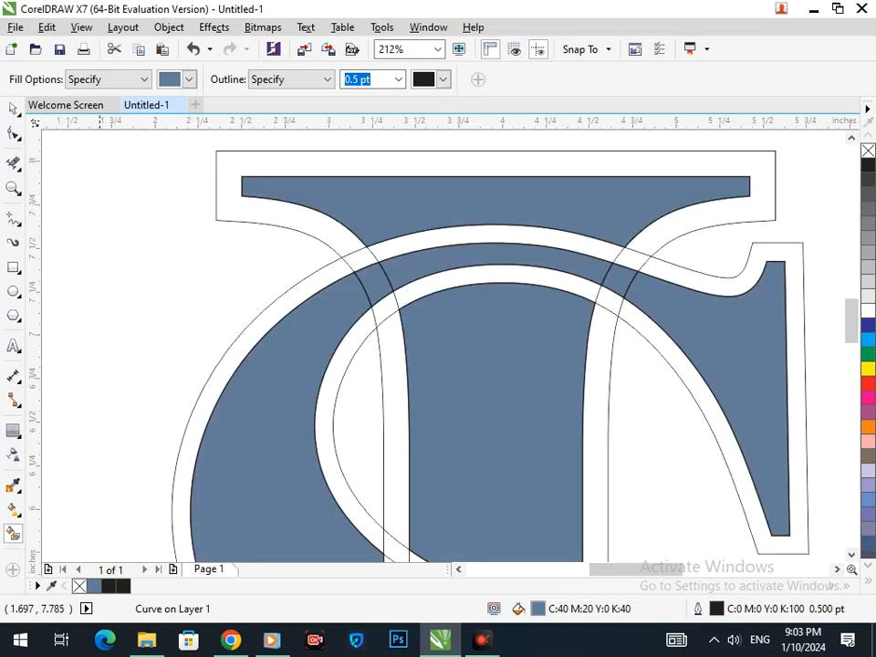
Delete the filled pieces of the S's top arc that lie in the narrow gaps beside the I's stem.
left_click(13, 109)
left_click(46, 239)
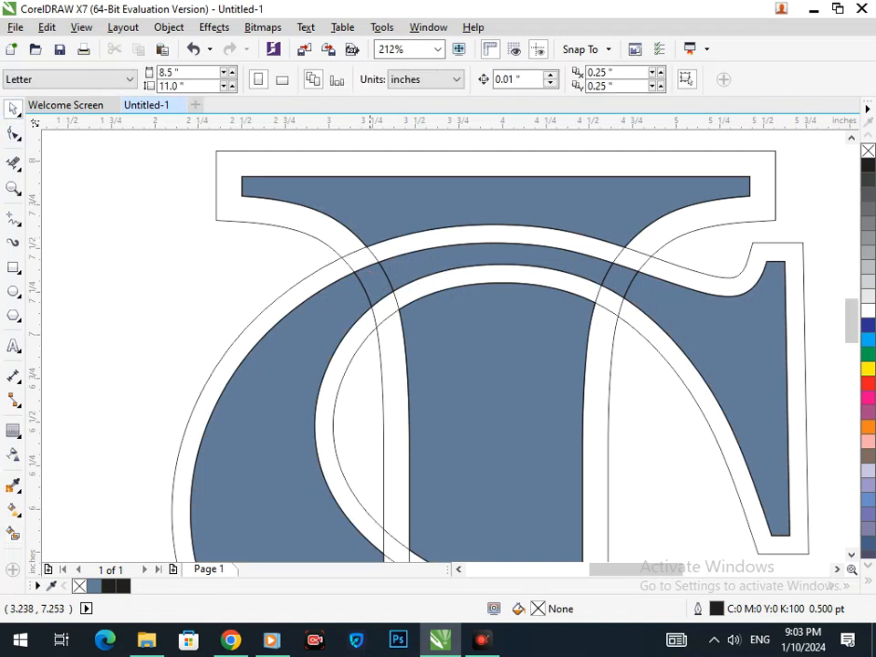
left_click_drag(369, 285, 236, 296)
key("Delete")
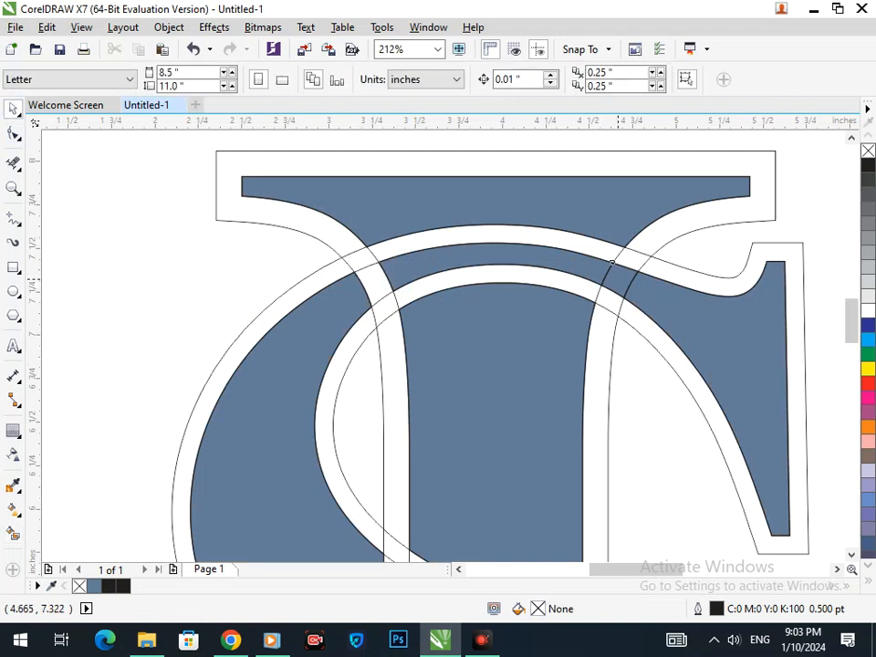
Delete the outer contour outline around the S.
scroll(498, 346, "down", 4)
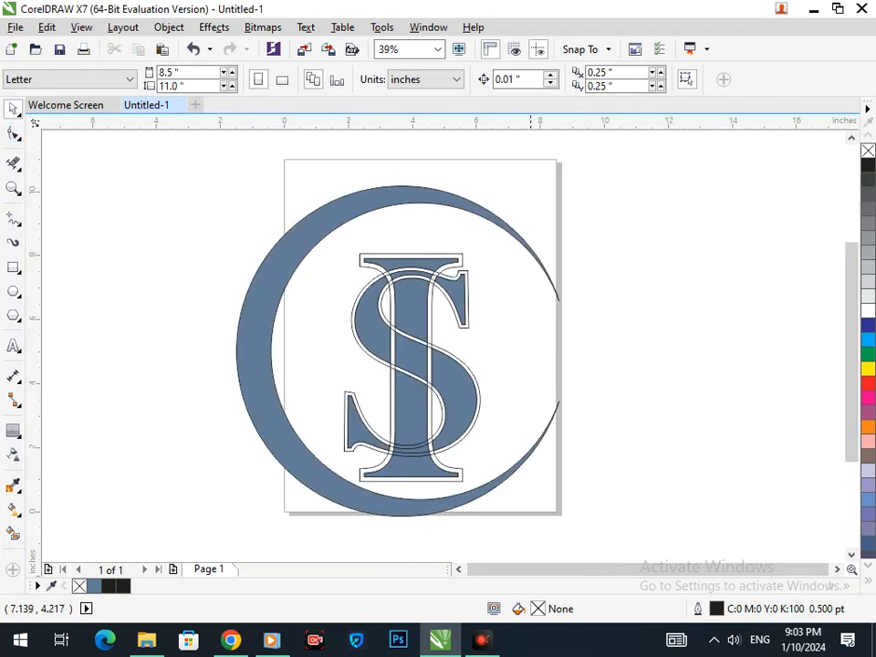
left_click_drag(450, 447, 467, 475)
key("Delete")
left_click(450, 469)
key("Delete")
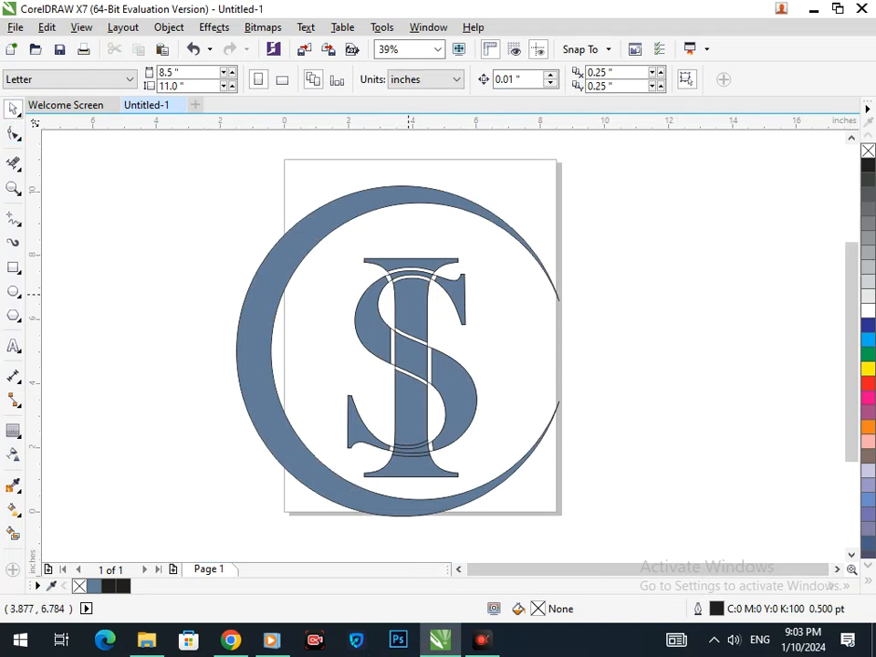
key("ctrl+z")
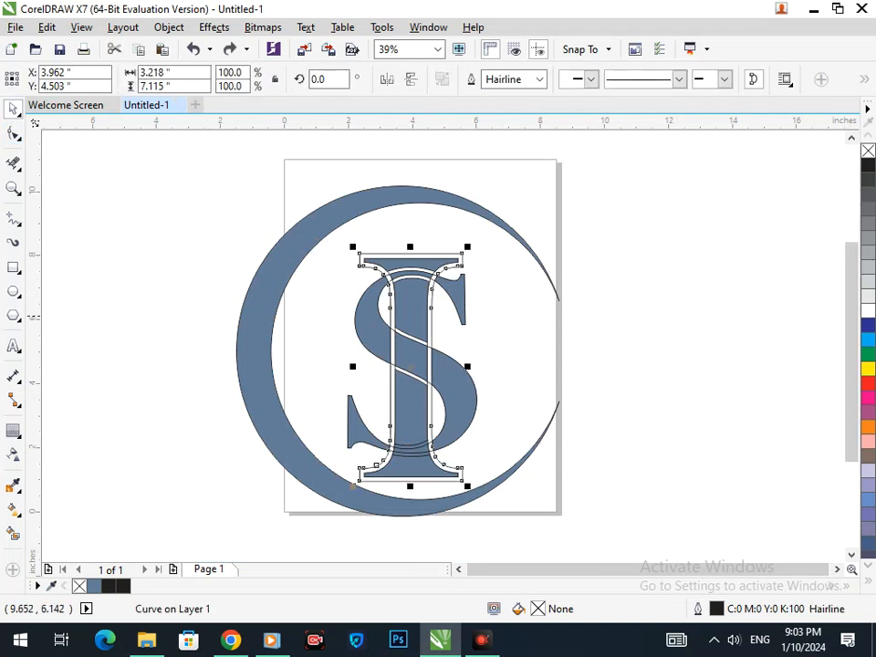
Smart-fill the gap between the I's top serif and the S's top arc in the same blue-grey.
left_click(64, 312)
key("F2")
left_click_drag(340, 239, 515, 343)
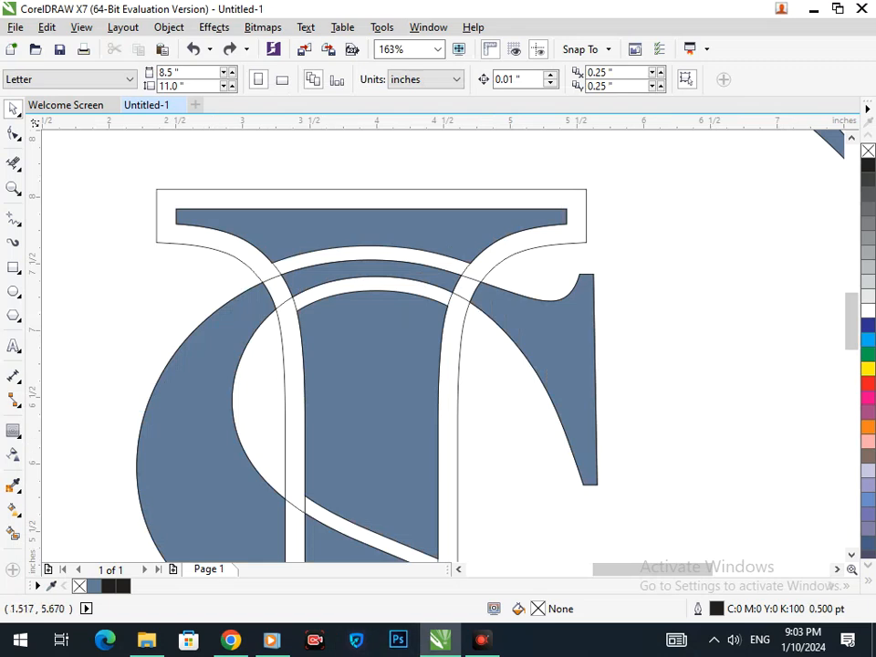
left_click(13, 533)
left_click(327, 255)
key("F3")
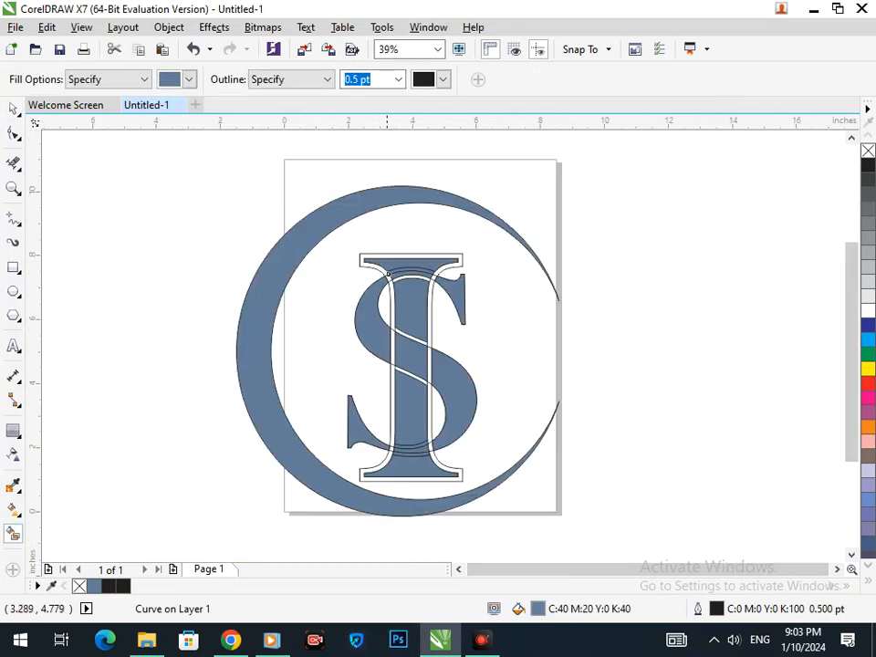
Pull the I's outer contour outline away from the monogram and delete it.
left_click(13, 109)
left_click(117, 214)
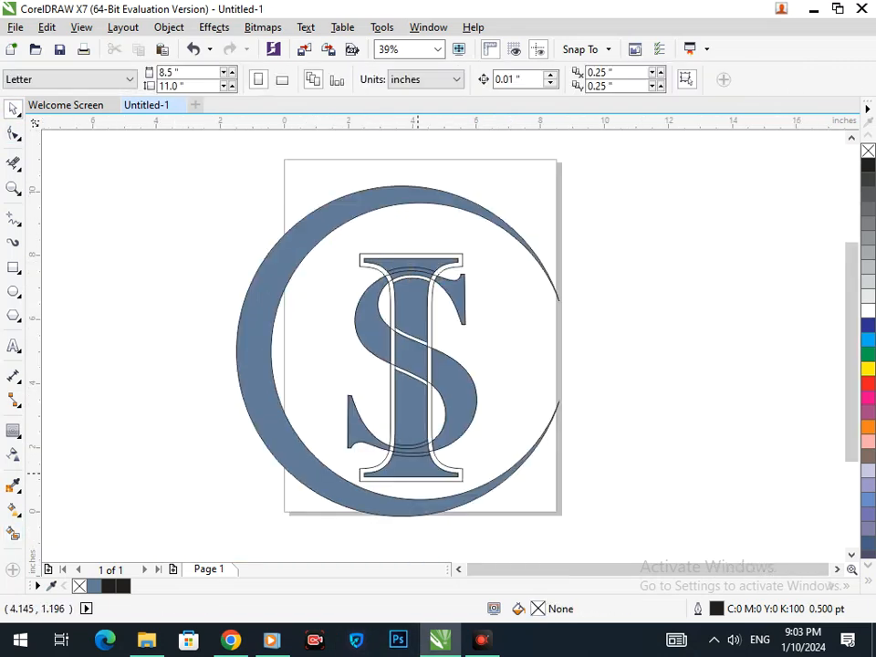
left_click_drag(358, 475, 216, 465)
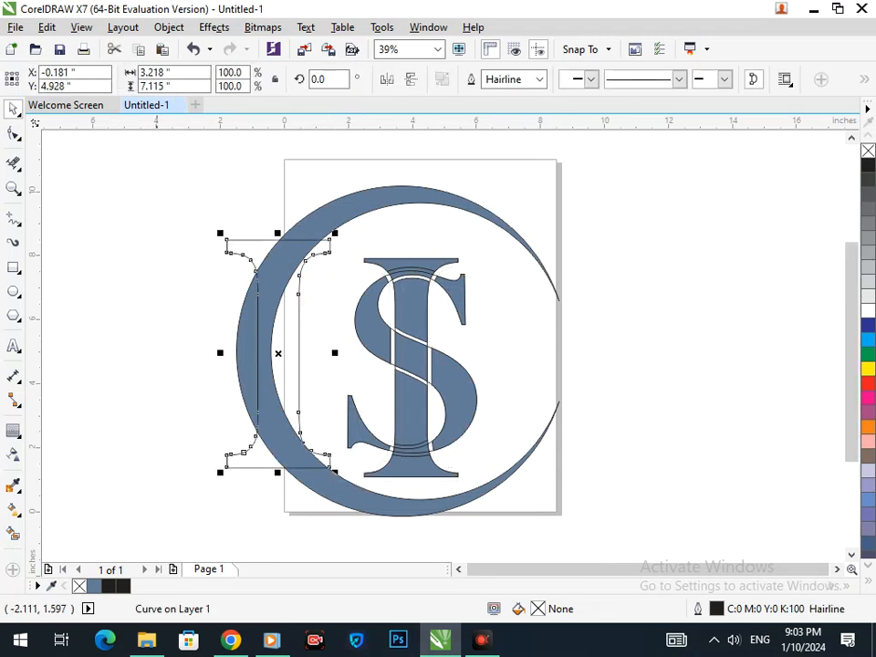
key("Delete")
Weld the I's top serif, the filled strip below it and the arc section beneath into one shape.
scroll(413, 264, "up", 2)
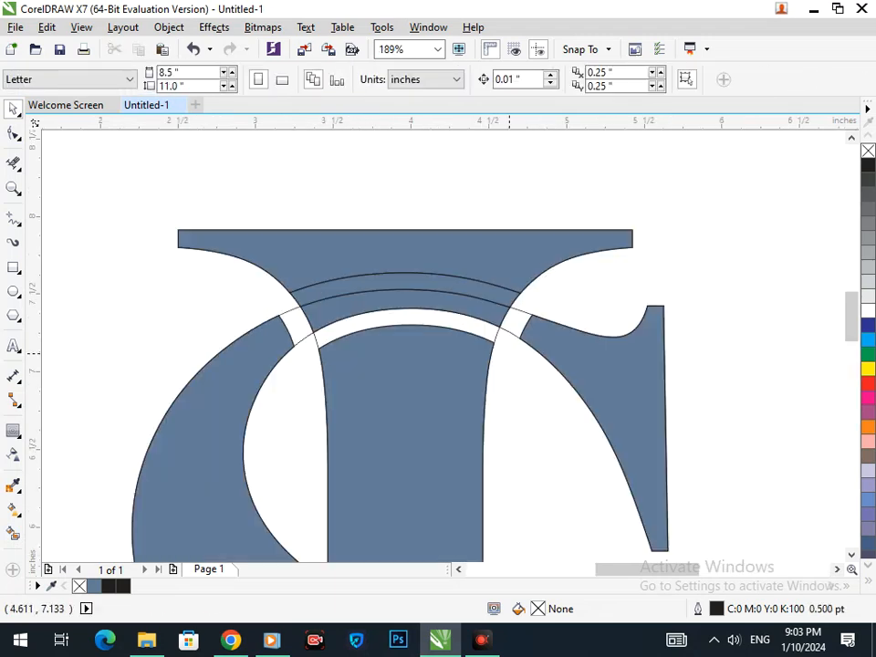
left_click_drag(403, 258, 392, 198)
key("ctrl+z")
key("Escape")
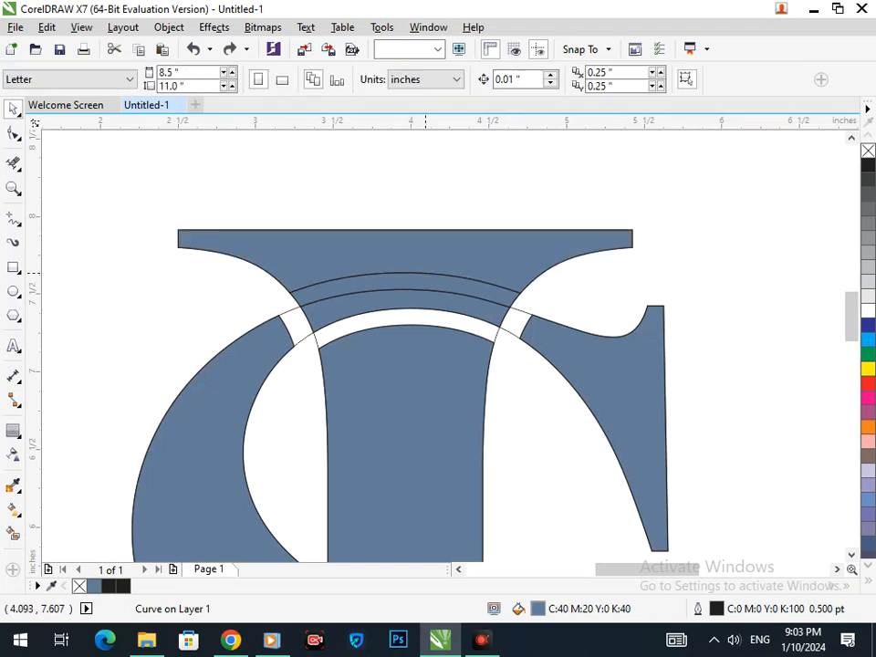
left_click(423, 284)
left_click(432, 253, "shift")
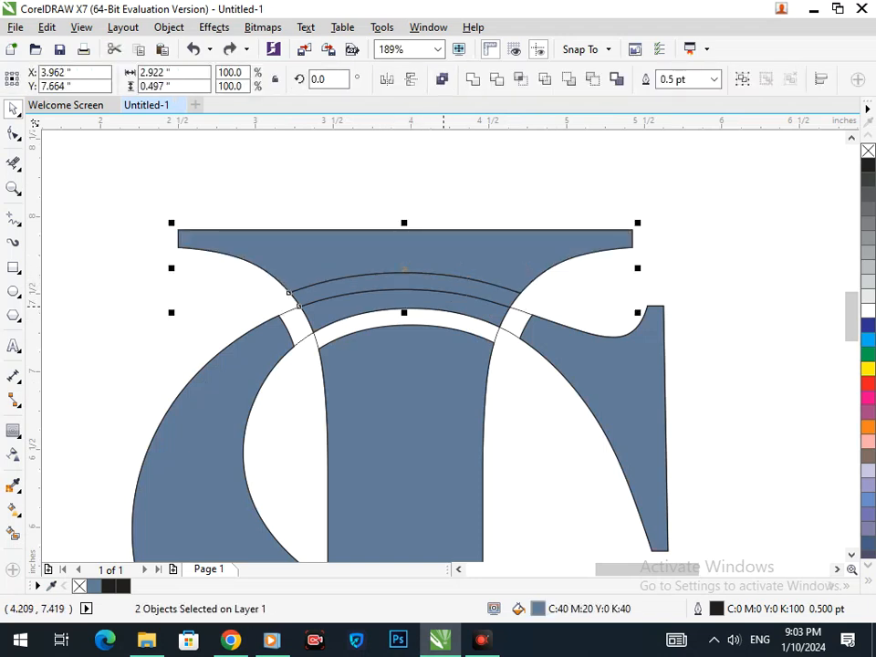
left_click(444, 306, "shift")
left_click(473, 79)
key("Escape")
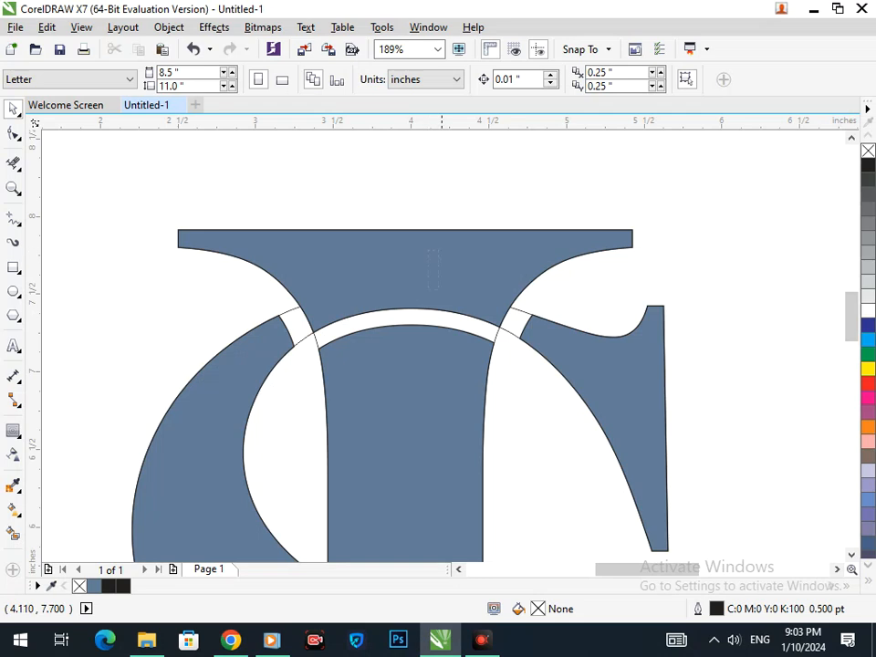
Weld the I's base, its lower stem and the curved strips between them into one shape.
scroll(428, 251, "down", 2)
scroll(511, 504, "up", 2)
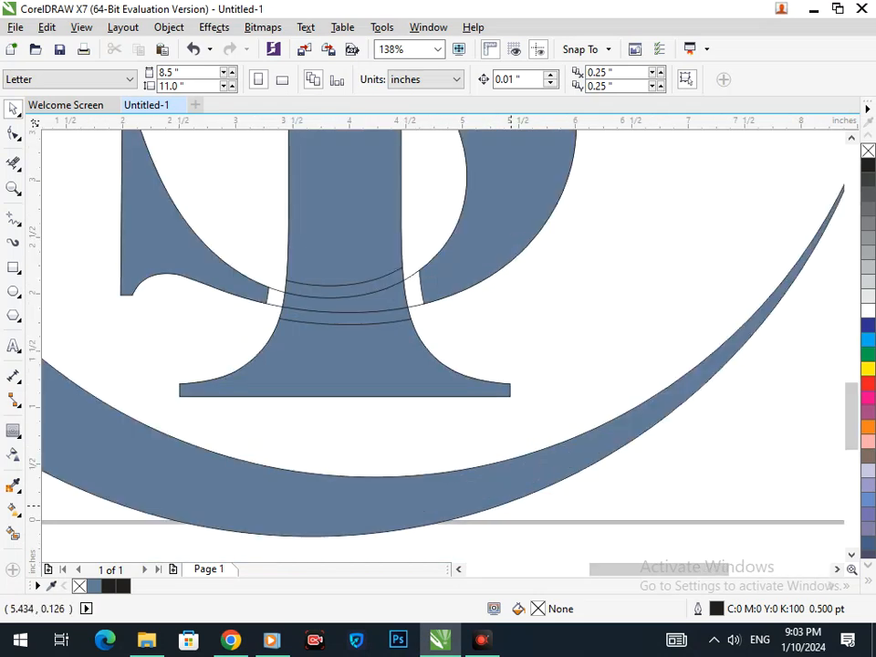
left_click_drag(370, 368, 372, 426)
key("ctrl+z")
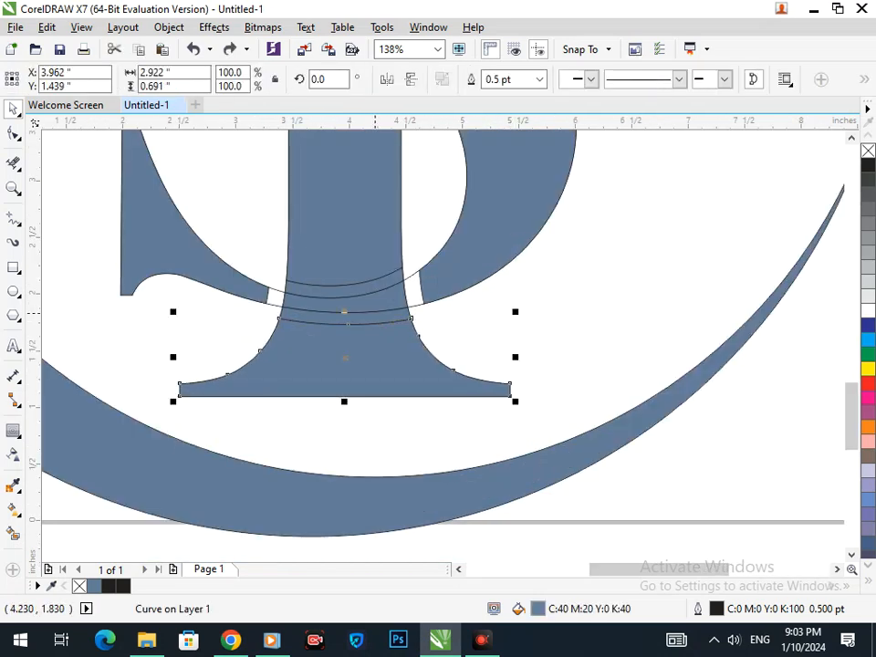
left_click(409, 316, "shift")
left_click(378, 279, "shift")
left_click(378, 278, "shift")
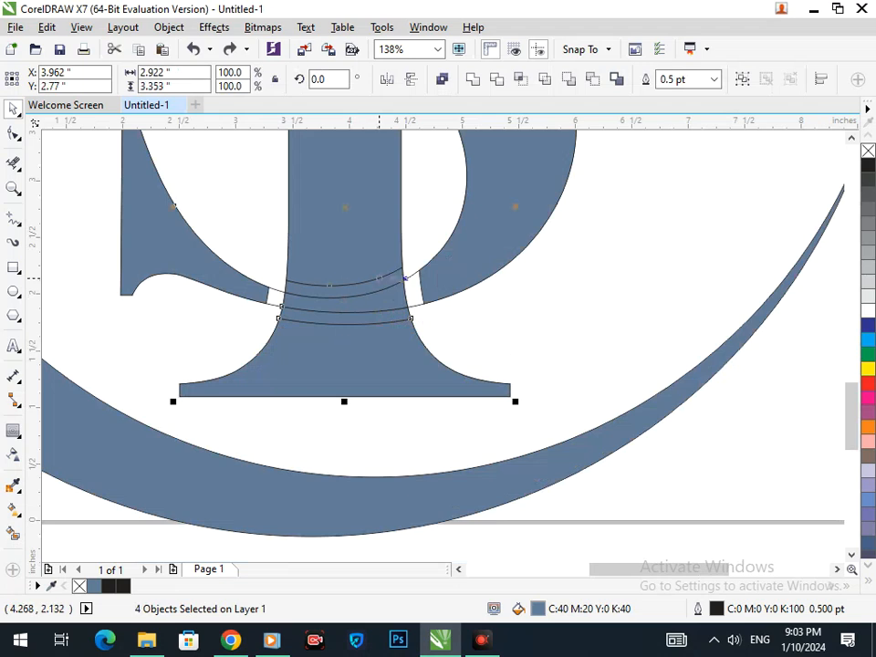
left_click(379, 227, "shift")
left_click(379, 225, "shift")
left_click(472, 80)
key("F3")
left_click(583, 460)
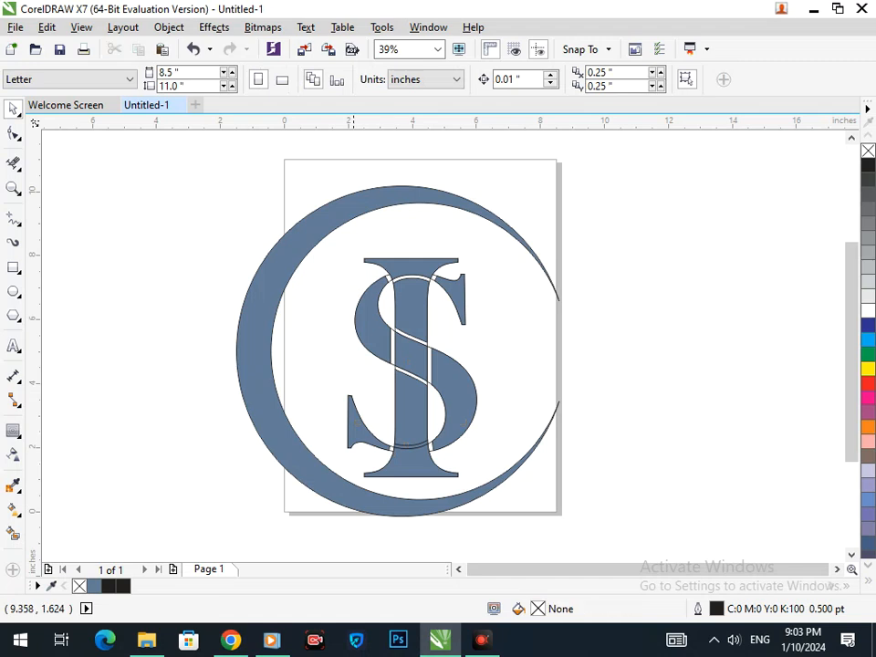
Weld the remaining curved strip across the I's lower stem into the stem and base shape.
key("F2")
left_click_drag(342, 400, 490, 493)
left_click_drag(423, 424, 414, 490)
key("Escape")
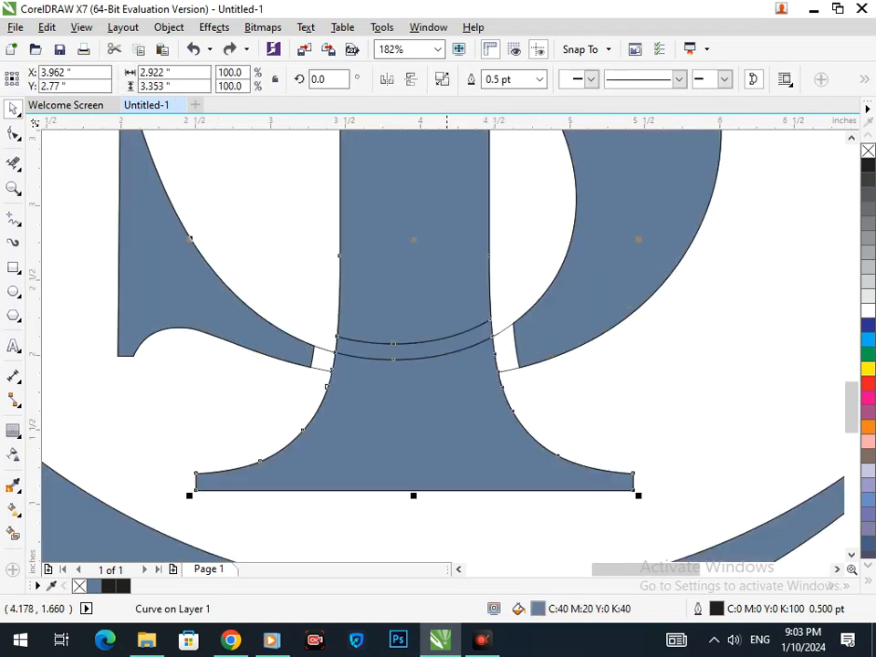
left_click(610, 411)
left_click_drag(432, 345, 325, 344)
key("ctrl+z")
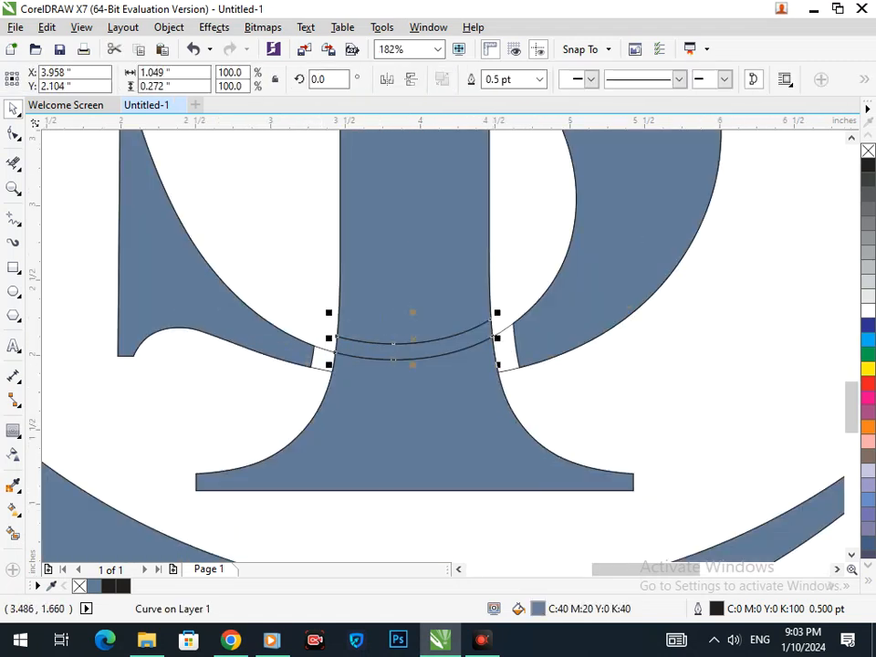
left_click(408, 454, "shift")
left_click(473, 80)
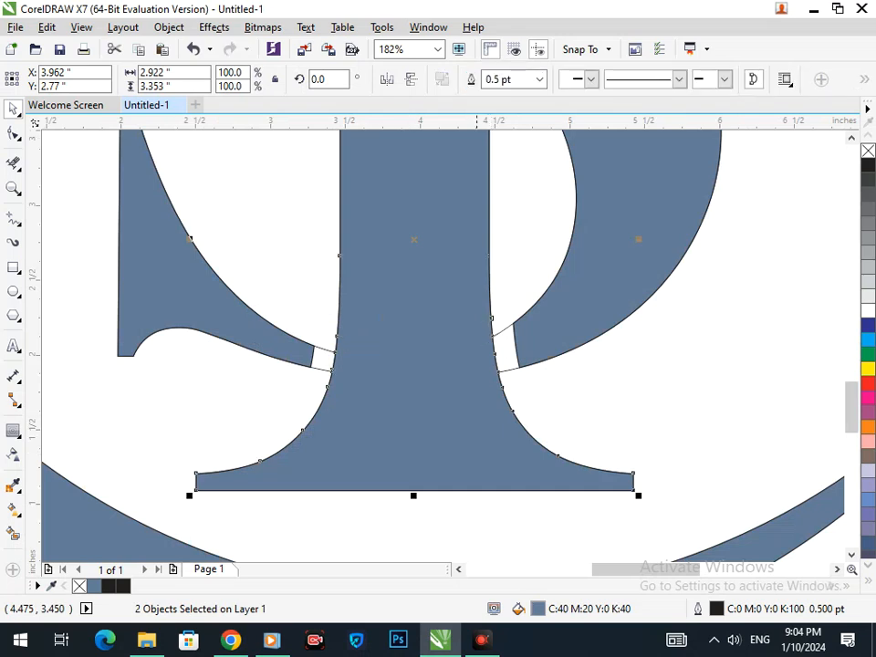
scroll(412, 467, "down", 4)
left_click(616, 452)
Try to remove the line segments in the gap between the S's lower-left tail and the I, and undo it.
scroll(401, 473, "up", 4)
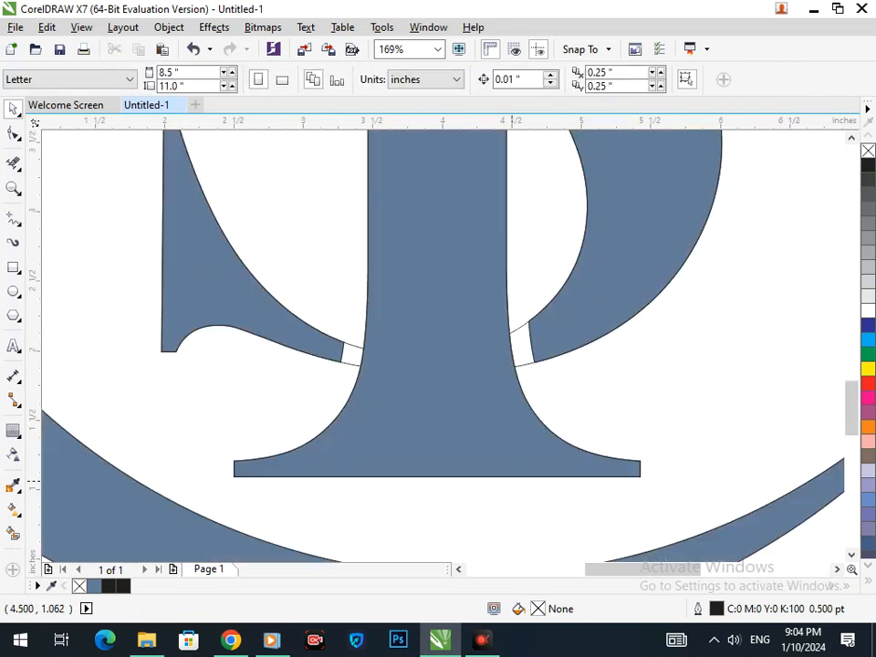
left_click(14, 163)
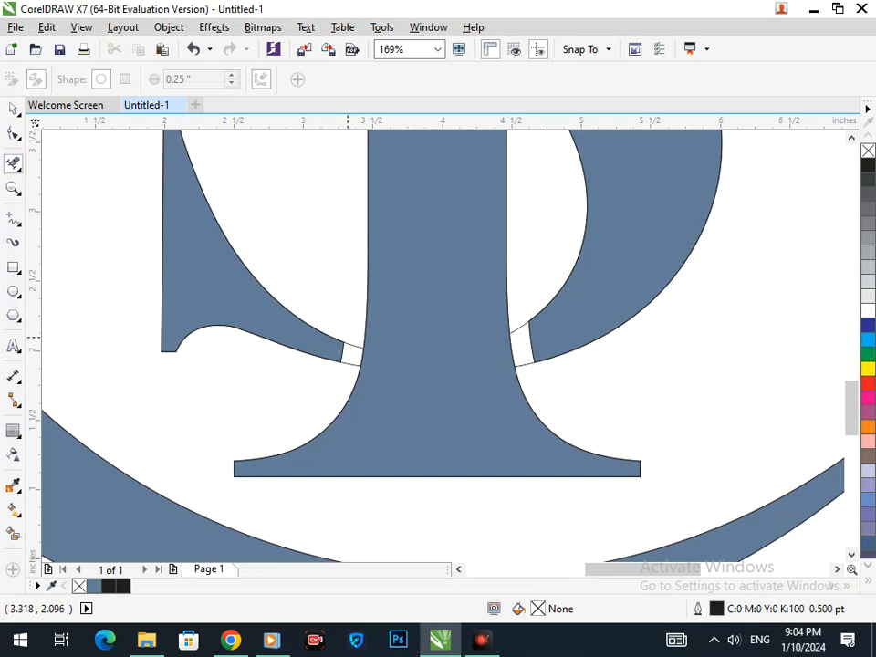
left_click_drag(340, 358, 378, 345)
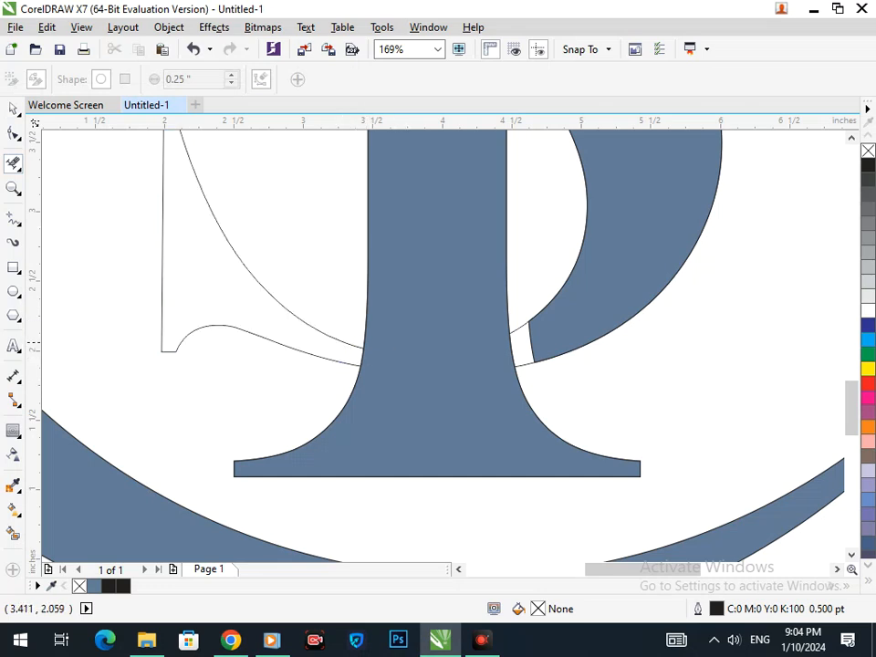
key("ctrl+z")
Select all pieces of the SI monogram and scale them down proportionally to about 3.55 by 6.0 inches.
scroll(435, 422, "down", 4)
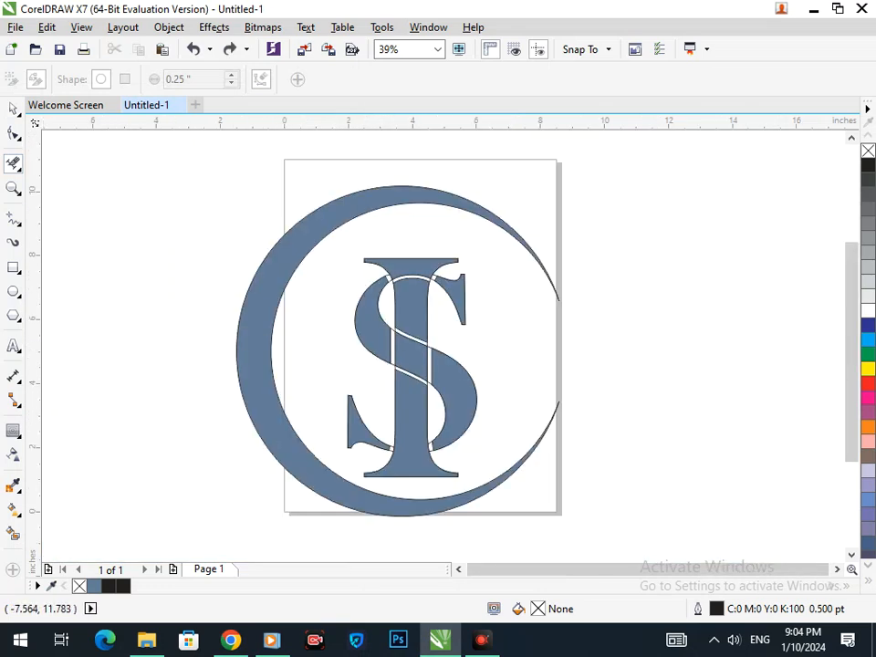
left_click(14, 108)
left_click_drag(206, 227, 546, 482)
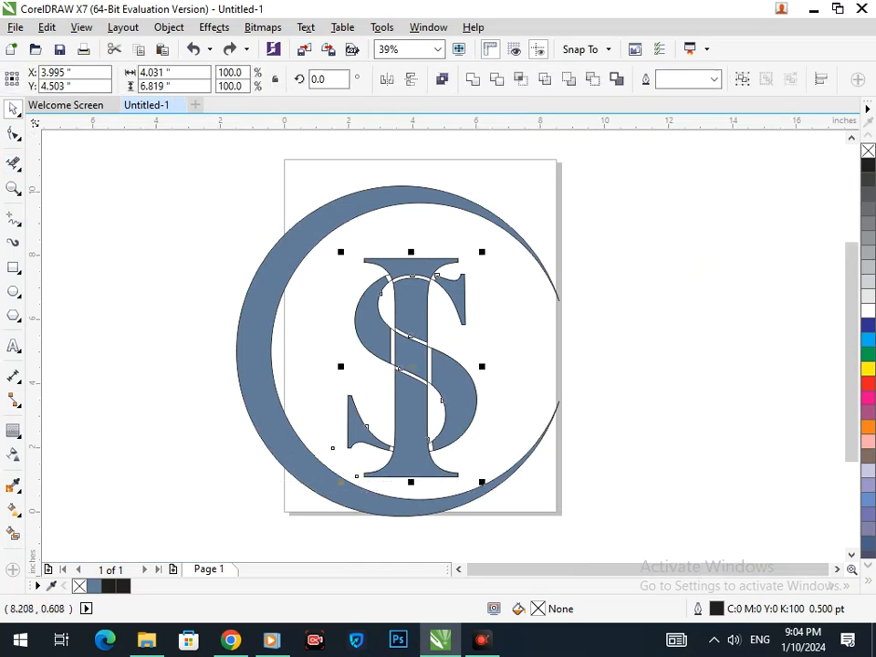
left_click(169, 26)
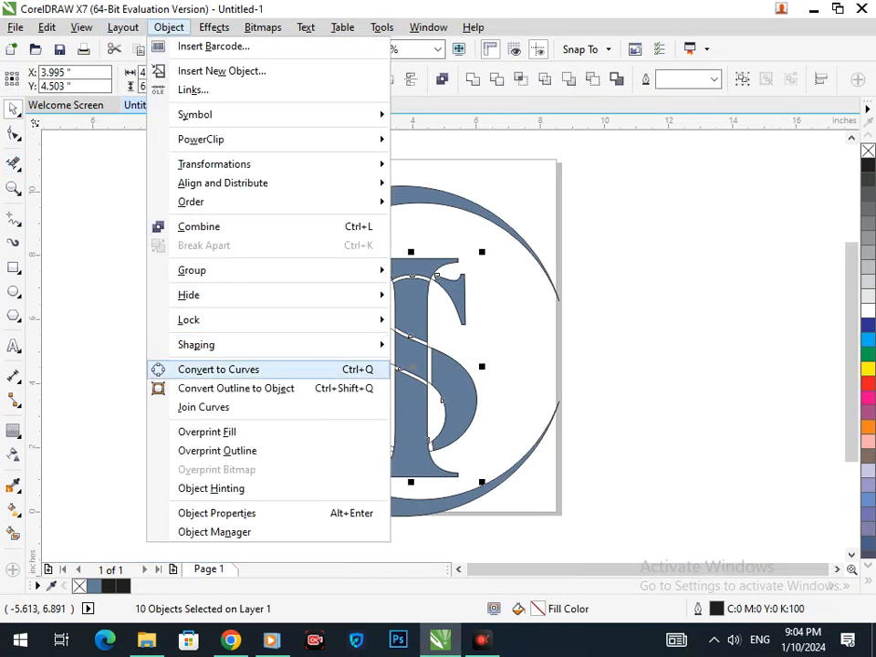
left_click(170, 344)
left_click_drag(528, 535, 274, 235)
left_click_drag(342, 482, 390, 470)
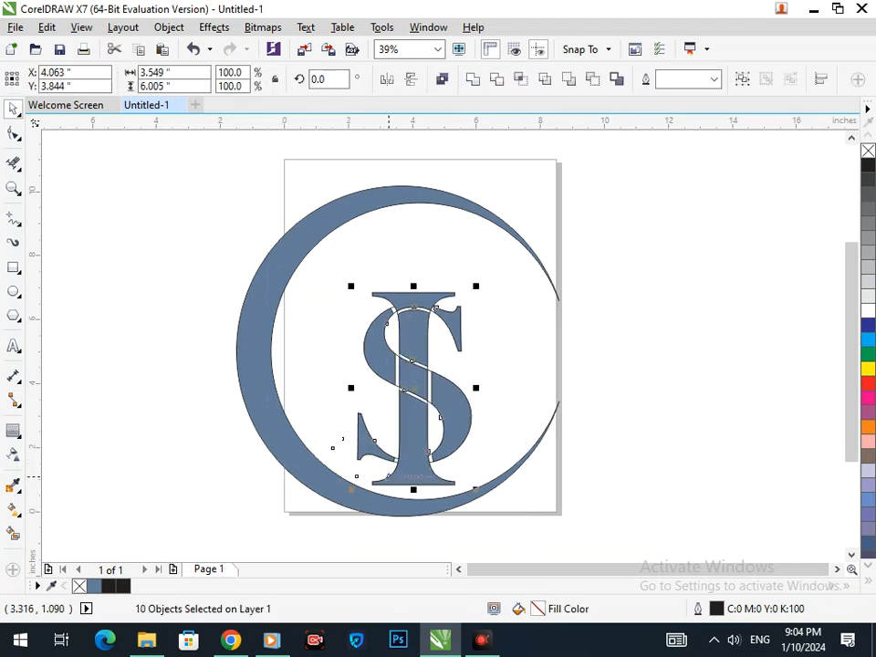
left_click(548, 548)
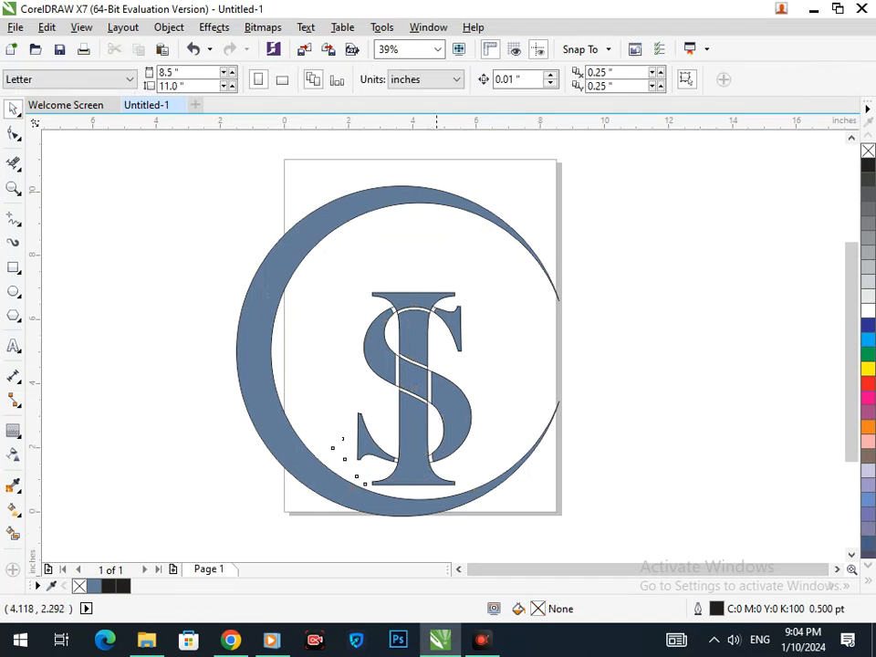
Delete the thin original S outline that bridges the gaps between the filled pieces.
left_click_drag(411, 465, 333, 444)
key("ctrl+z")
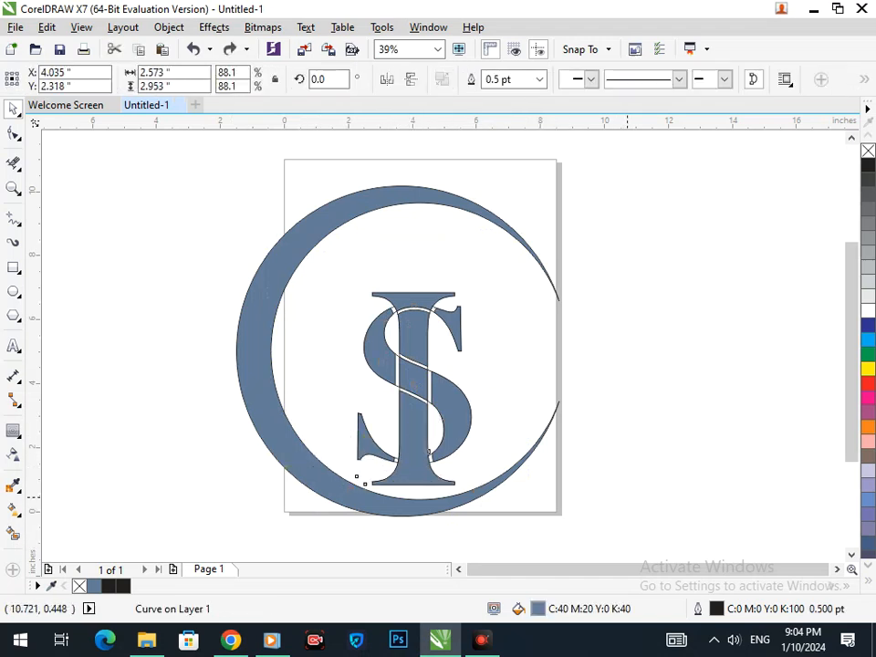
left_click(627, 497)
scroll(385, 385, "up", 3)
left_click_drag(419, 386, 370, 406)
key("Delete")
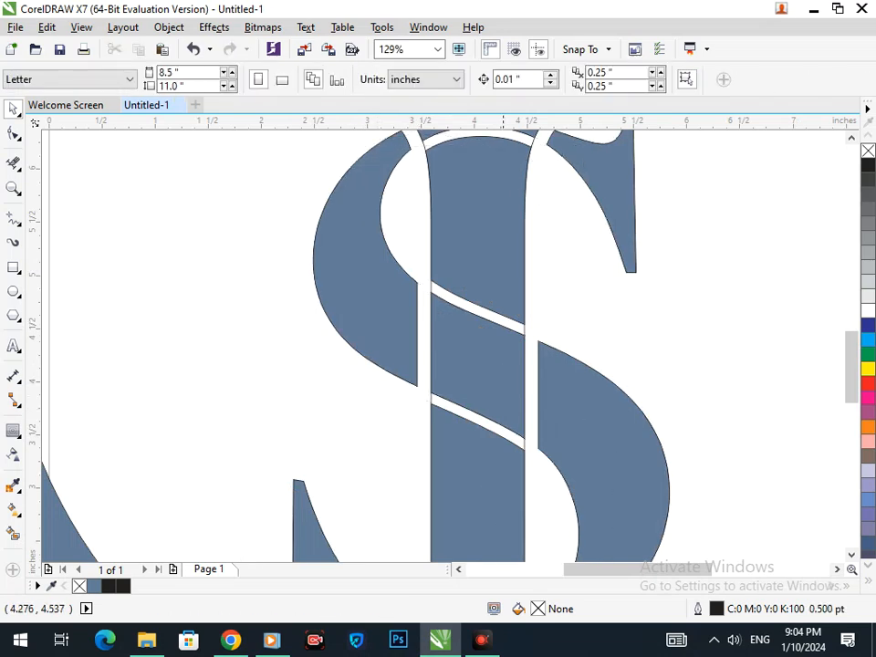
Delete the thin original I outline that crosses the gap below the I's top serif.
scroll(444, 198, "down", 3)
scroll(410, 321, "up", 6)
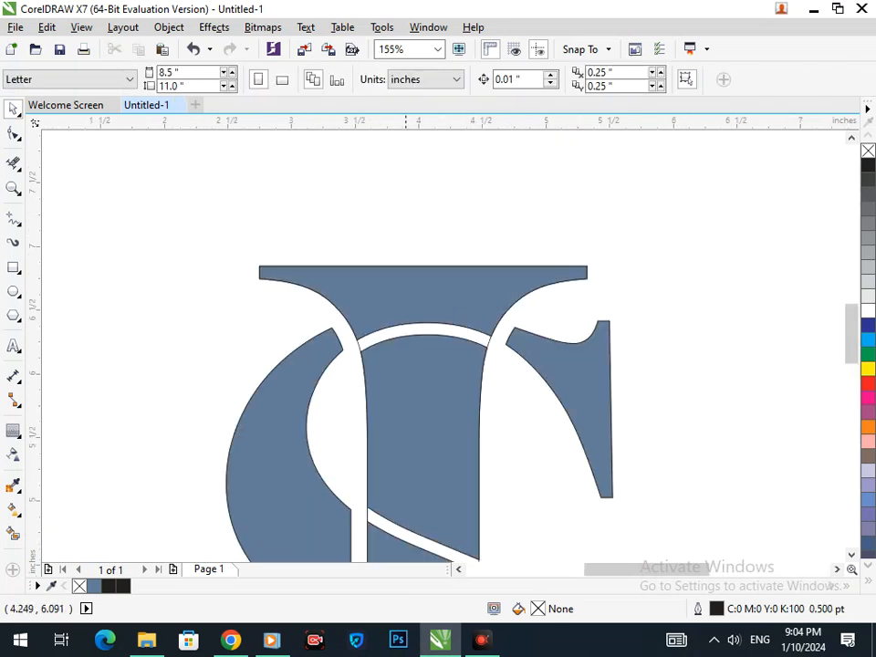
left_click(407, 331)
key("Escape")
scroll(402, 340, "down", 3)
scroll(492, 385, "down", 4)
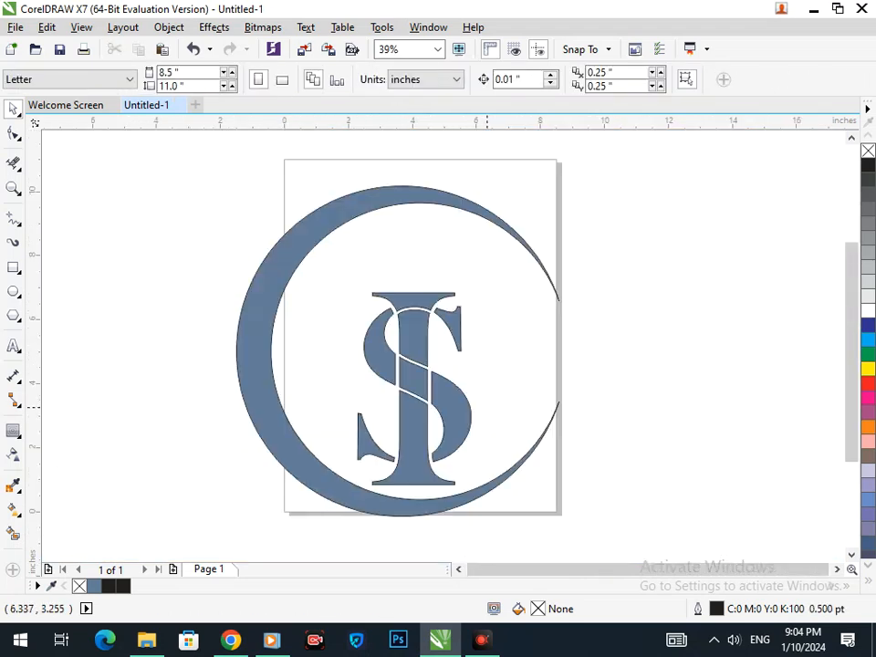
Select the whole SI monogram and enlarge it slightly within the crescent ring.
left_click_drag(486, 527, 315, 267)
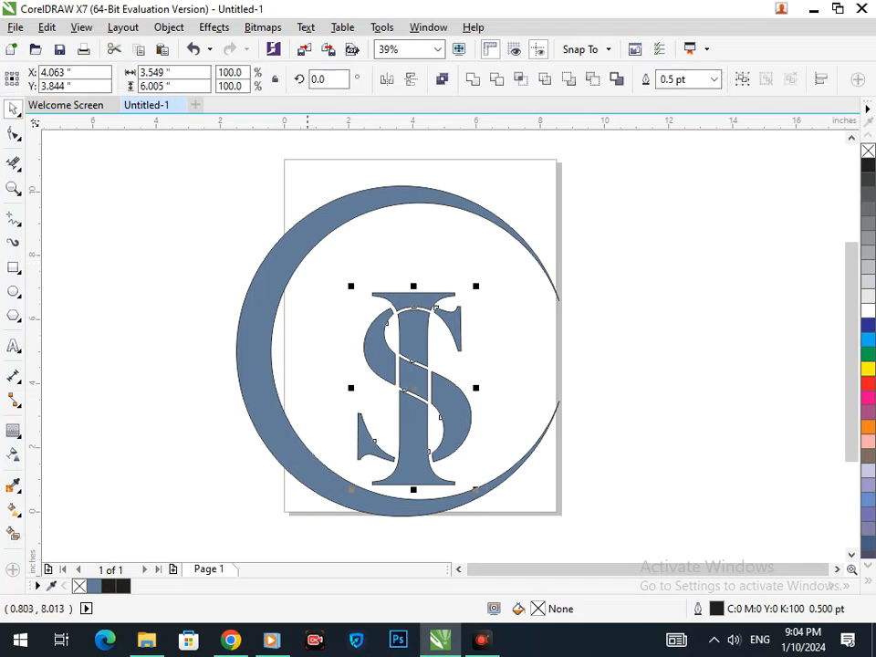
left_click_drag(352, 491, 395, 468)
left_click(103, 537)
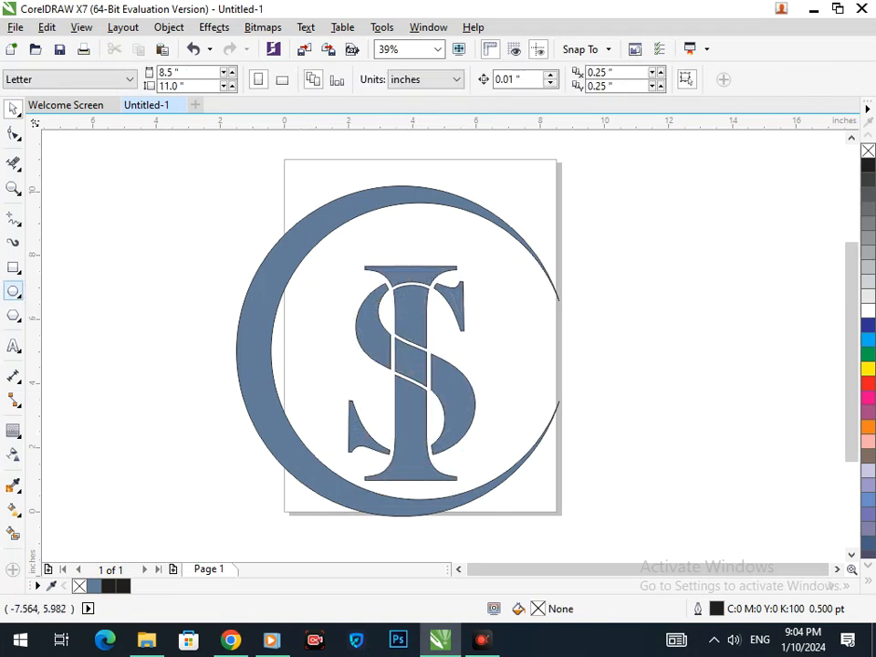
Draw a circle about 1.26 inches across above the I's top serif and fill it dark blue.
left_click(14, 290)
left_click(69, 290)
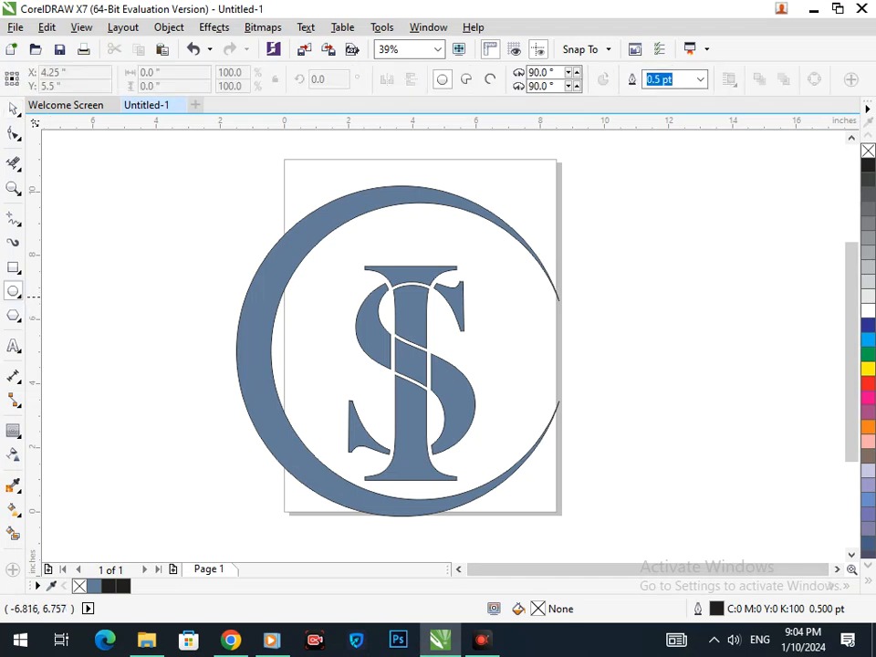
left_click_drag(386, 216, 425, 230)
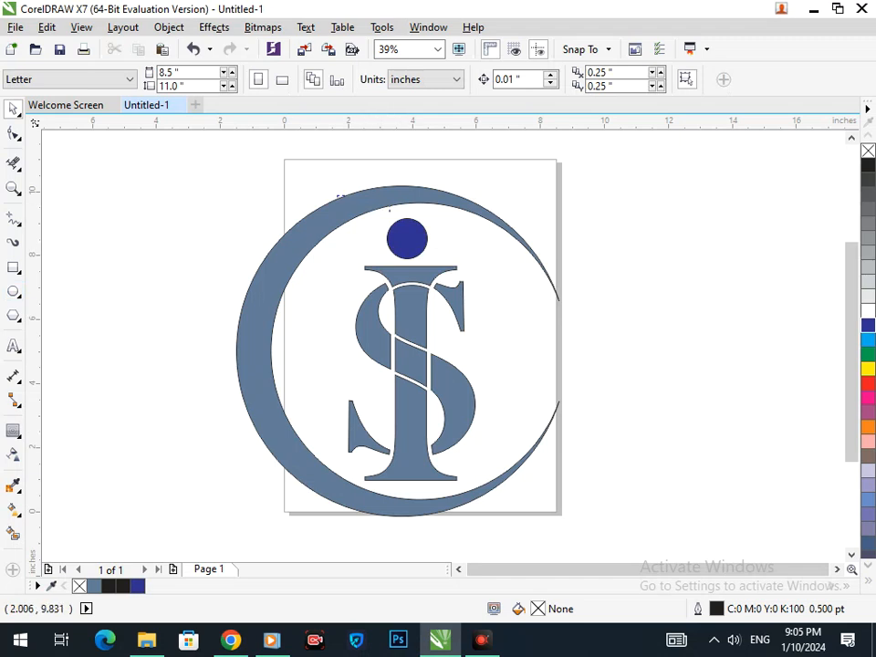
Scale the circle above the I down proportionally about its centre to about 1.1 inches.
scroll(339, 196, "up", 5)
left_click(360, 273)
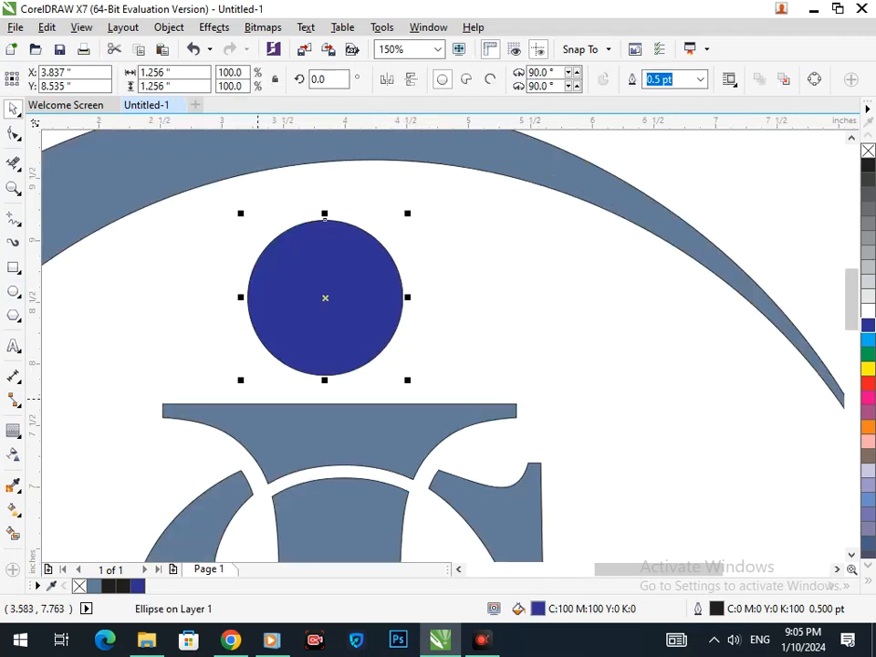
left_click_drag(242, 380, 256, 369)
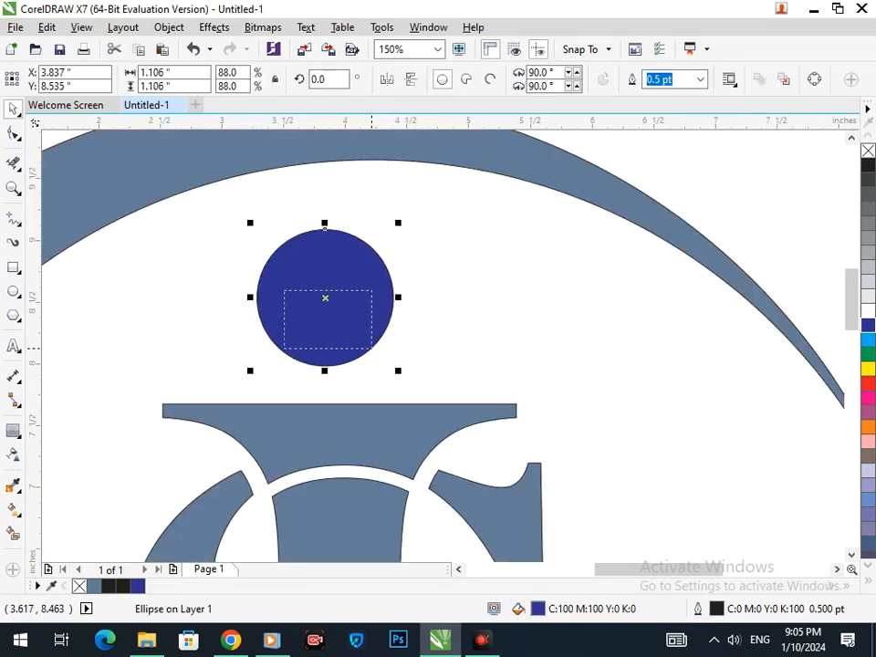
scroll(285, 285, "down", 5)
key("Escape")
Select all five pieces of the S and colour their fill and outline green.
left_click_drag(411, 365, 391, 372)
key("ctrl+z")
left_click(450, 409, "shift")
left_click(366, 432, "shift")
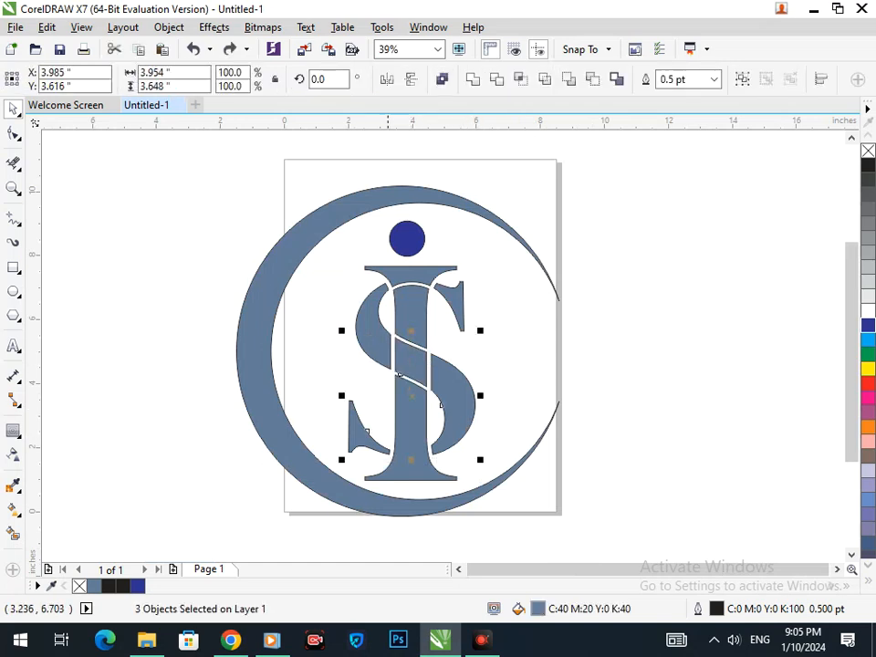
left_click(371, 309, "shift")
left_click(454, 297, "shift")
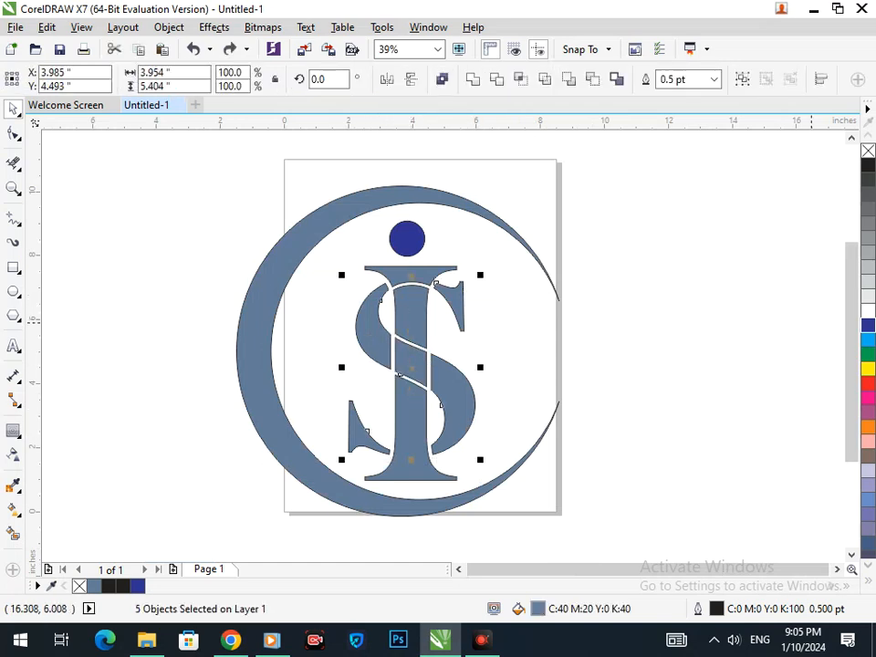
left_click(867, 354)
left_click(737, 514)
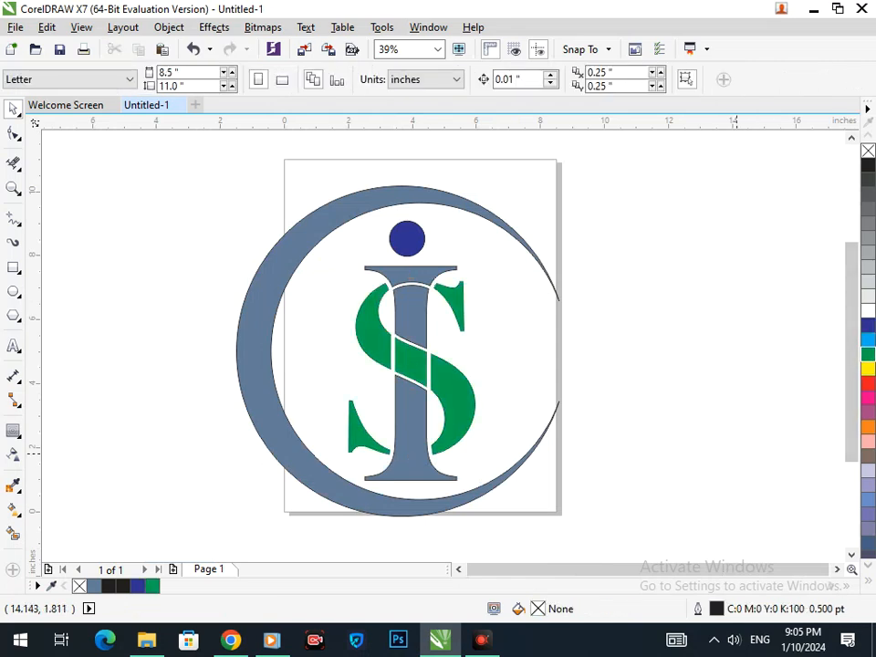
Select the three pieces of the I and colour their fill and outline red after trying cyan, black and blue.
left_click_drag(407, 467, 400, 506)
key("ctrl+z")
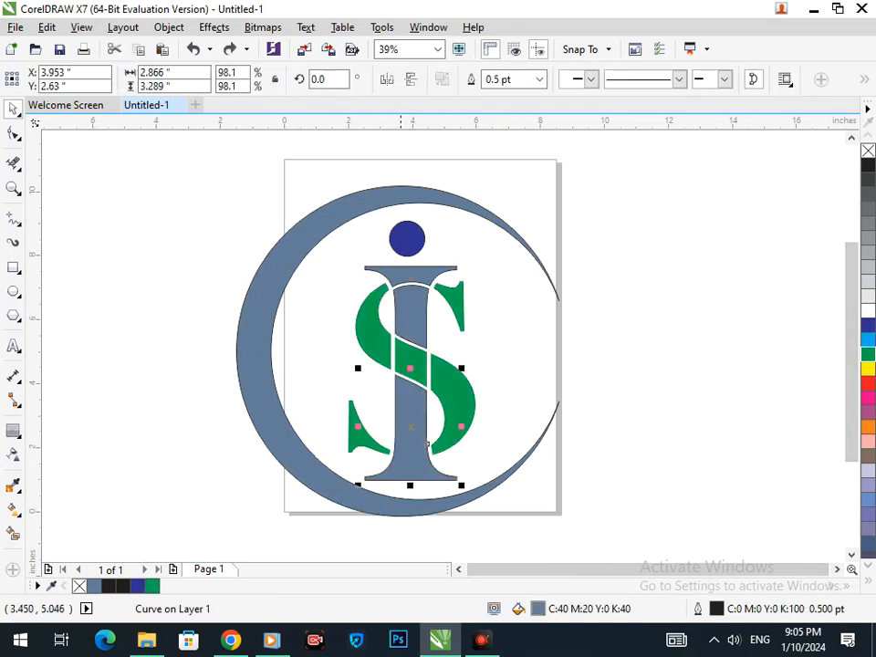
left_click(406, 321, "shift")
left_click(422, 266, "shift")
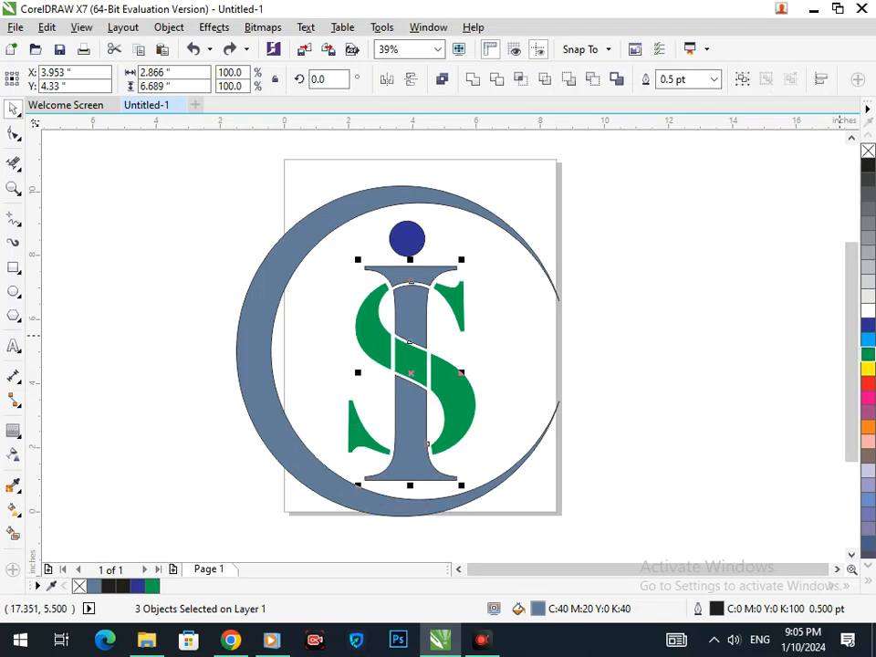
left_click(867, 338)
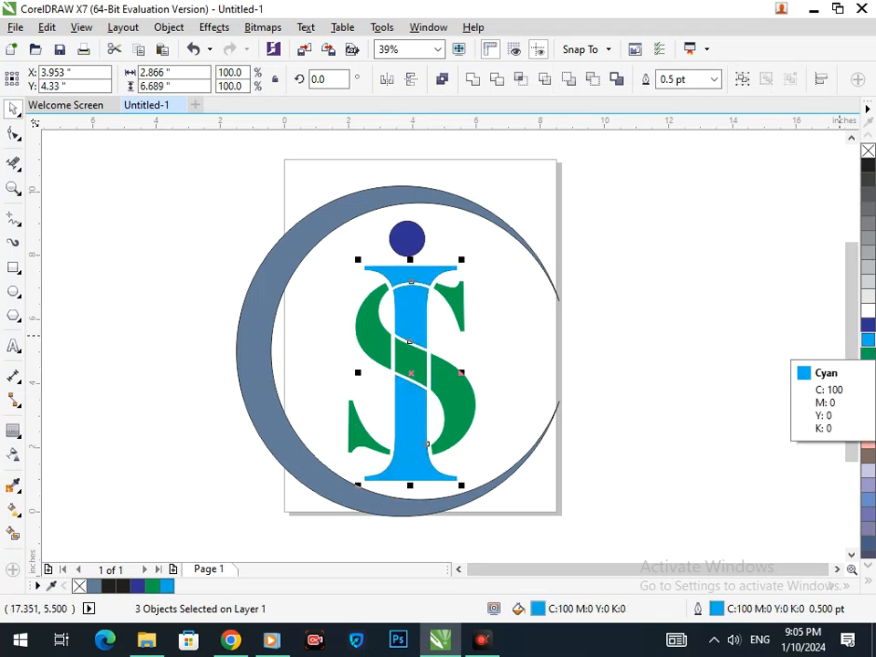
left_click(868, 165)
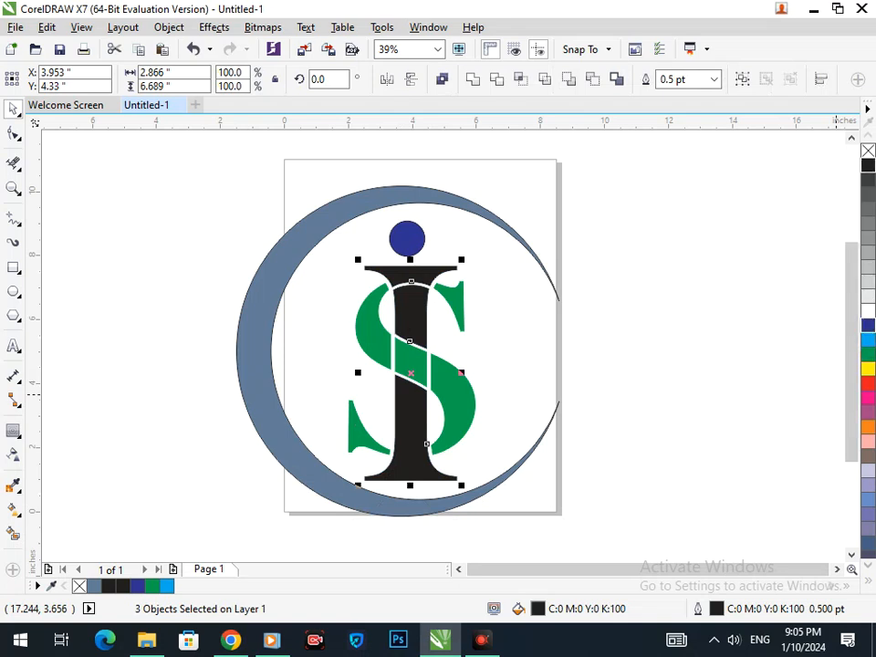
left_click(867, 323)
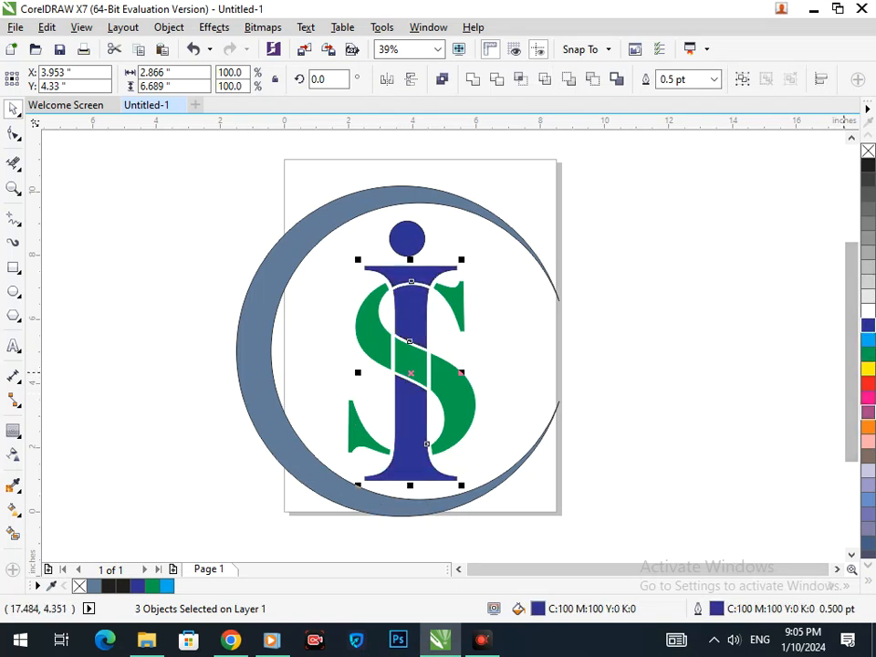
left_click(868, 397)
left_click(867, 382)
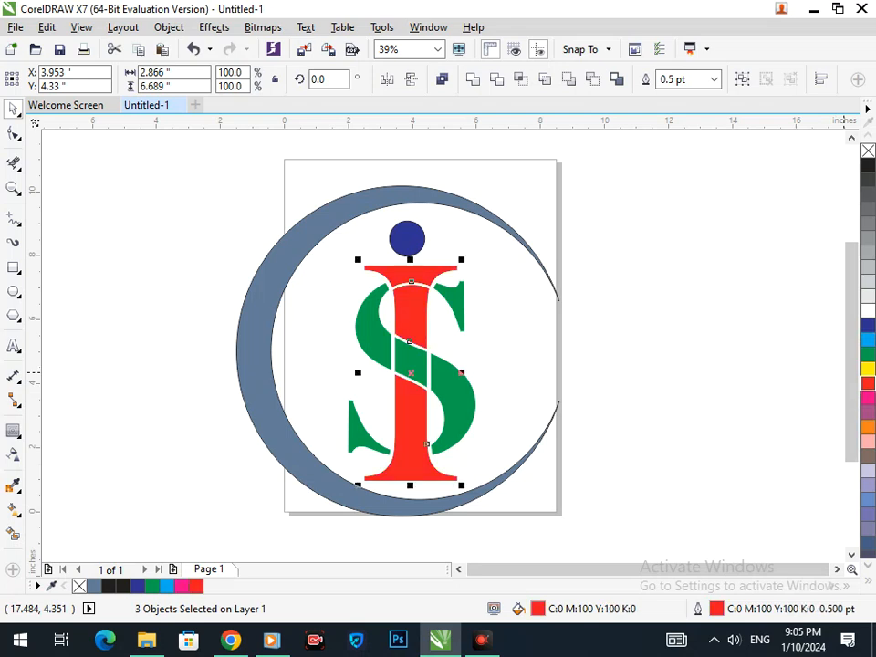
left_click(609, 523)
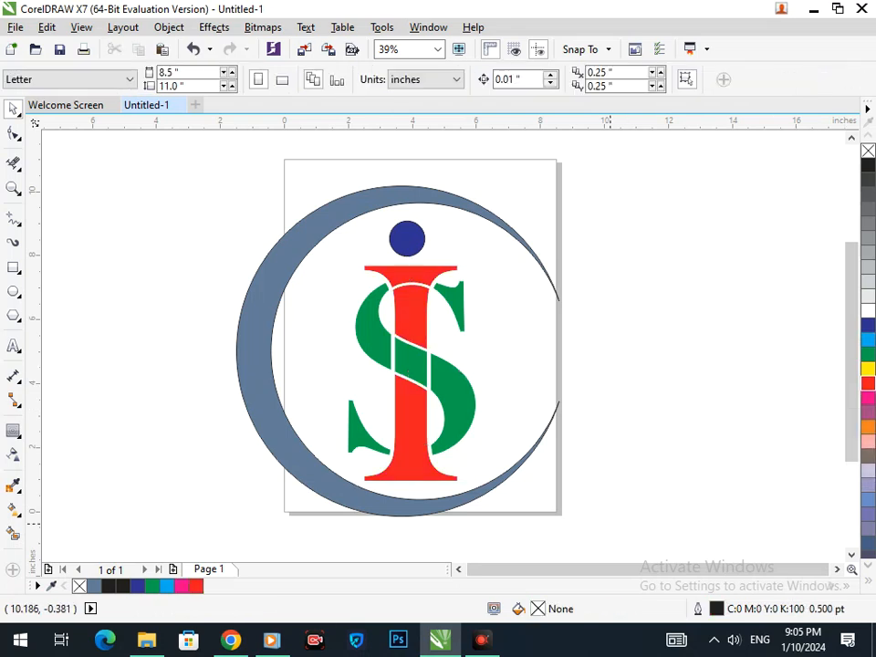
Fill the dot above the I with red.
left_click(418, 253)
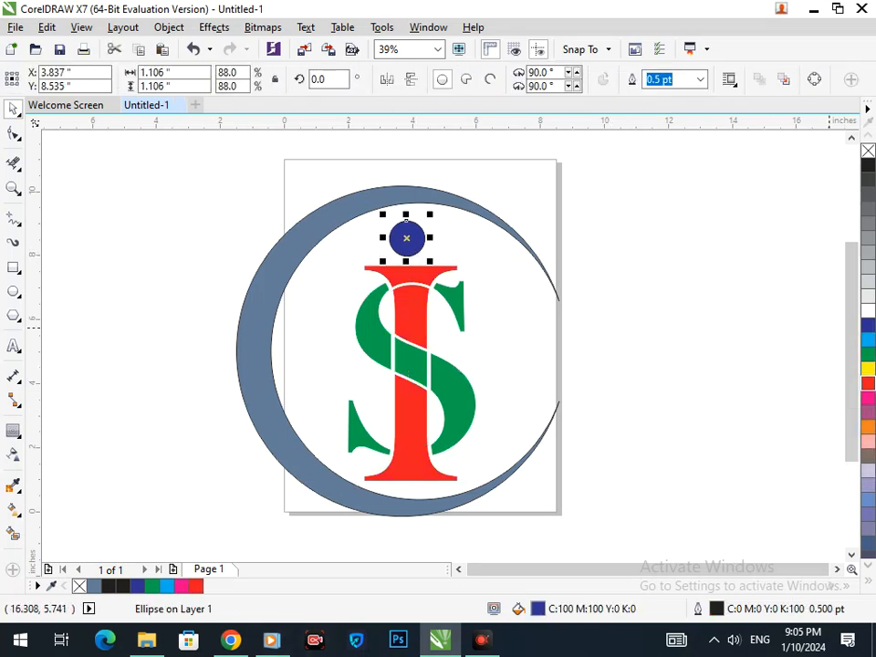
left_click(868, 382)
left_click(742, 396)
Select the whole SI monogram with its dot and nudge it 0.15 inches up and 0.18 inches left within the crescent ring.
mouse_move(339, 313)
left_mouse_down()
mouse_move(475, 409)
mouse_move(551, 316)
left_mouse_up()
scroll(551, 316, "down", 1)
key("F4")
left_click_drag(391, 190, 542, 487)
key("Up")
key("Up")
key("Up")
key("Up")
key("Up")
key("Up")
key("Up")
key("Up")
key("Up")
key("Up")
key("Up")
key("Up")
key("Up")
key("Up")
key("Up")
key("Left")
key("Left")
key("Left")
key("Left")
key("Left")
key("Left")
key("Left")
key("Left")
key("Left")
key("Left")
key("Left")
key("Left")
key("Left")
key("Left")
key("Left")
key("Left")
key("Left")
key("Left")
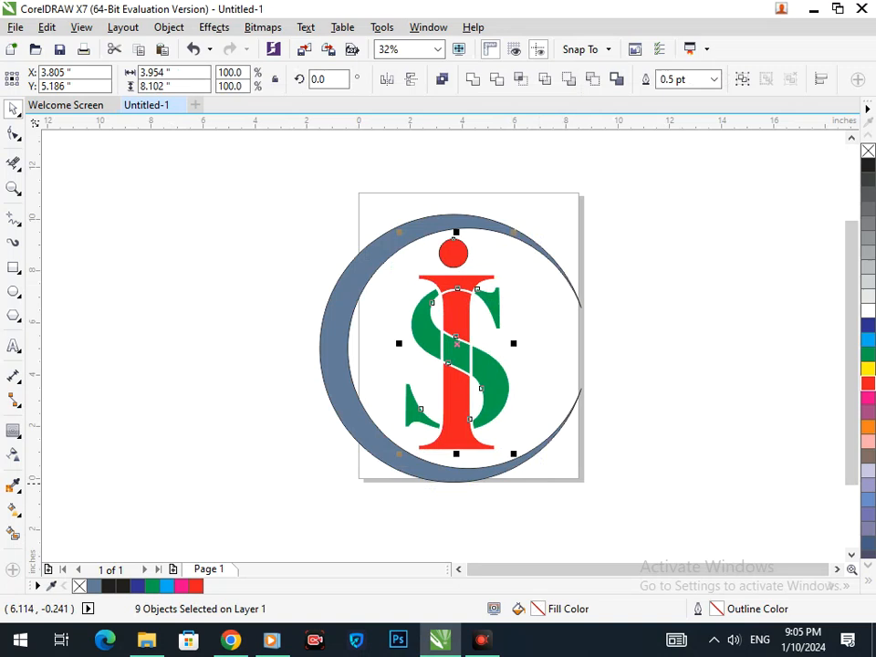
key("Escape")
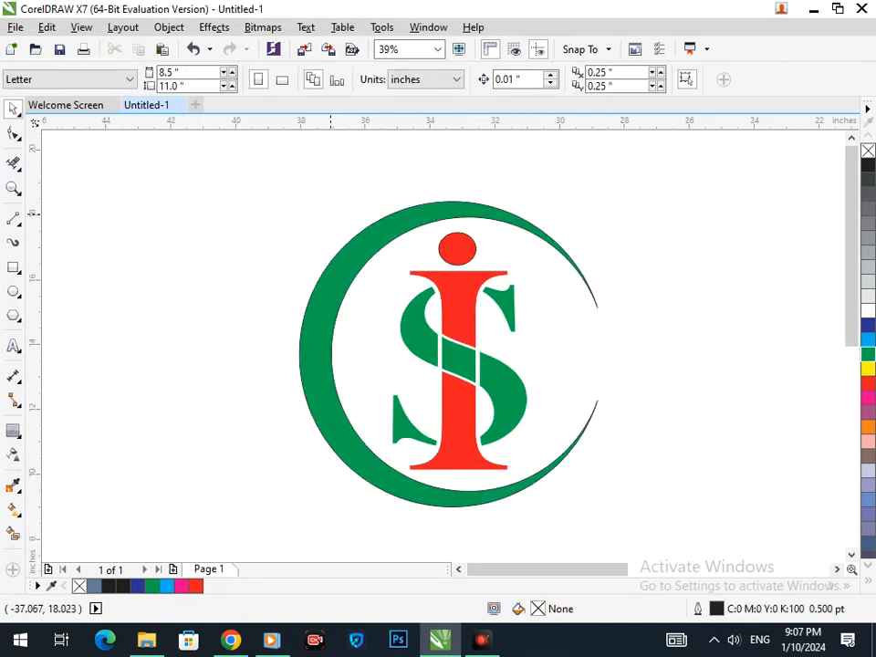
Fill the crescent ring with black.
left_click(443, 493)
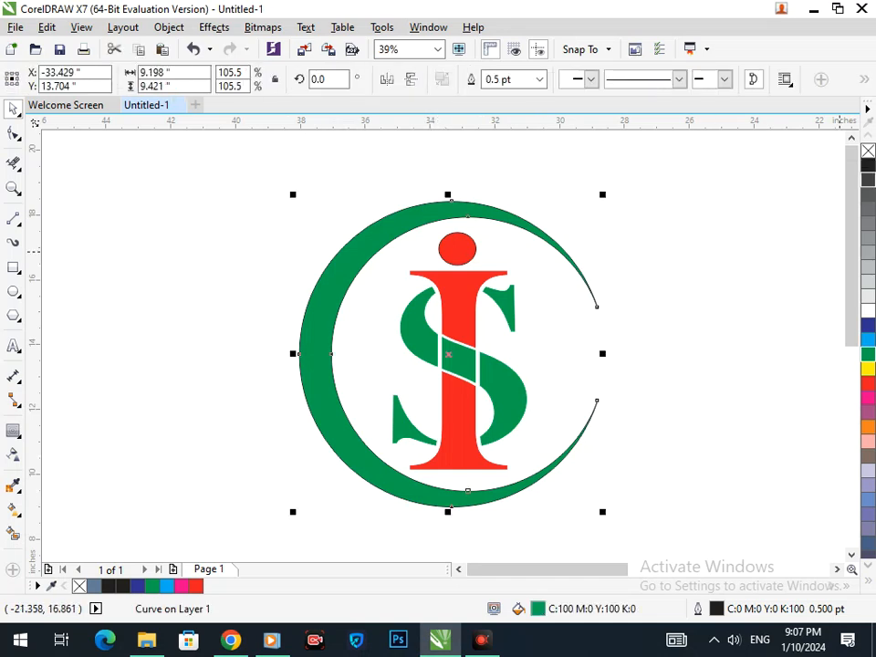
left_click(868, 166)
left_click(774, 329)
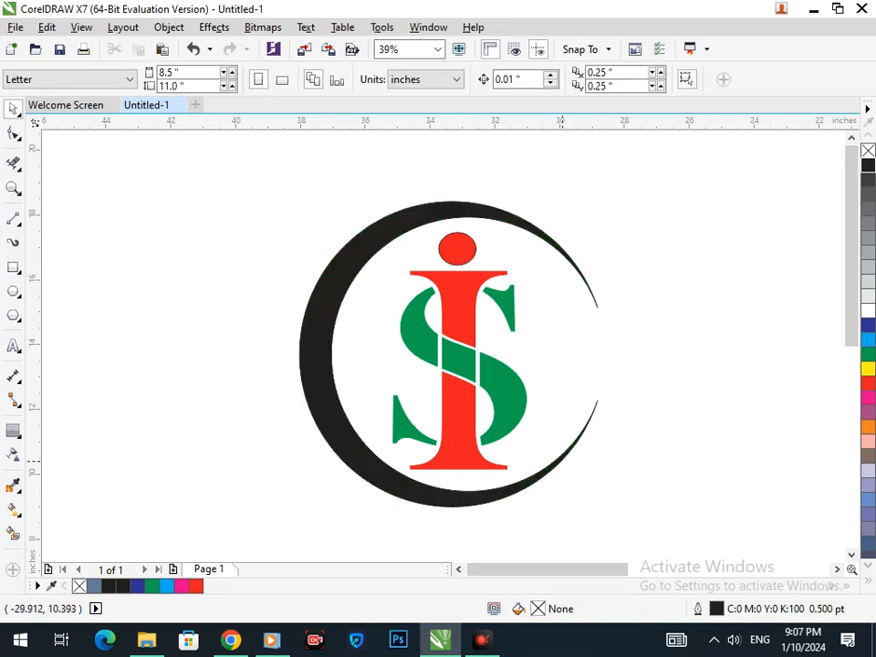
Fill the crescent ring with red after trying purple, yellow and green.
left_click(563, 455)
left_click(868, 411)
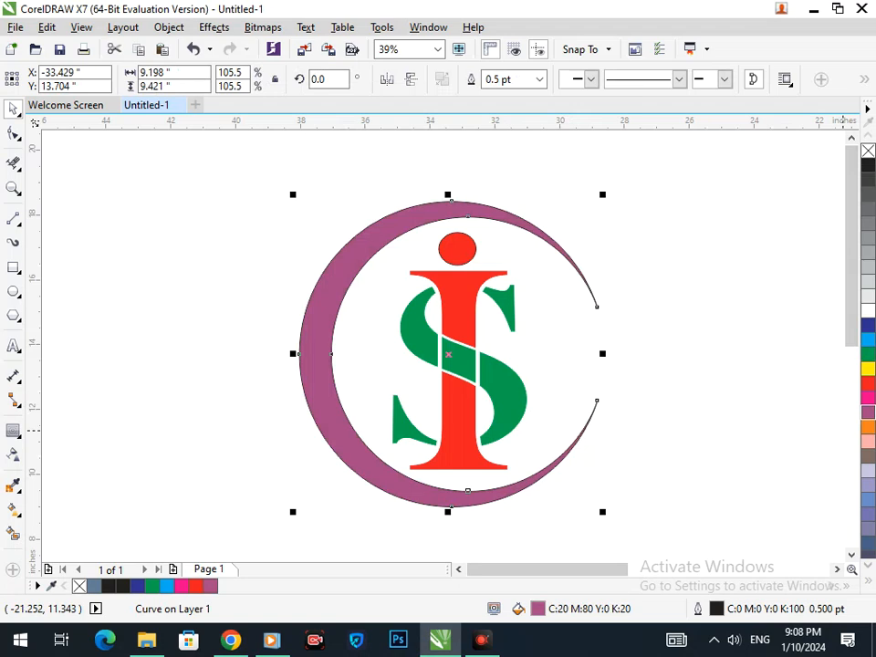
left_click(868, 368)
left_click(868, 354)
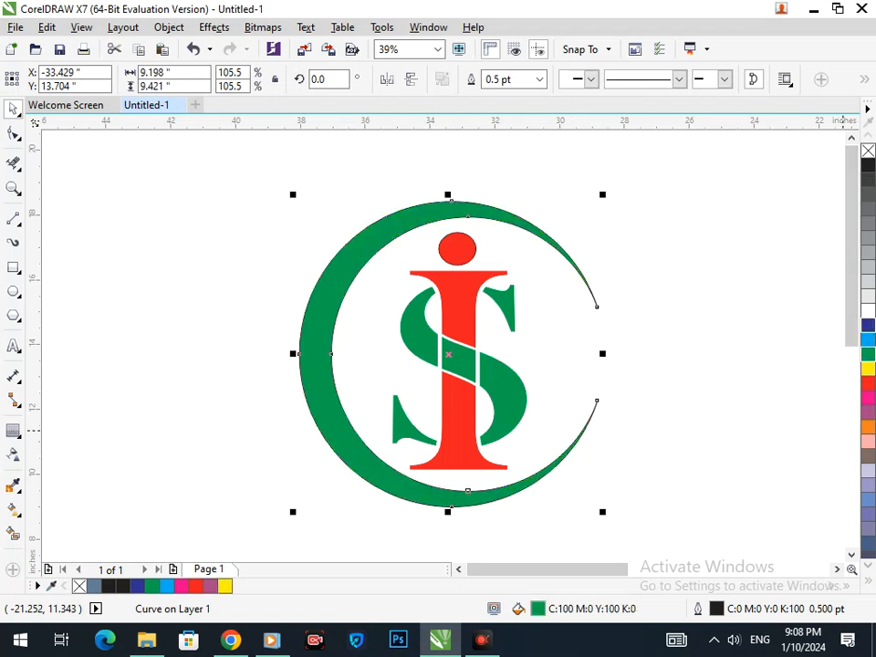
left_click(868, 383)
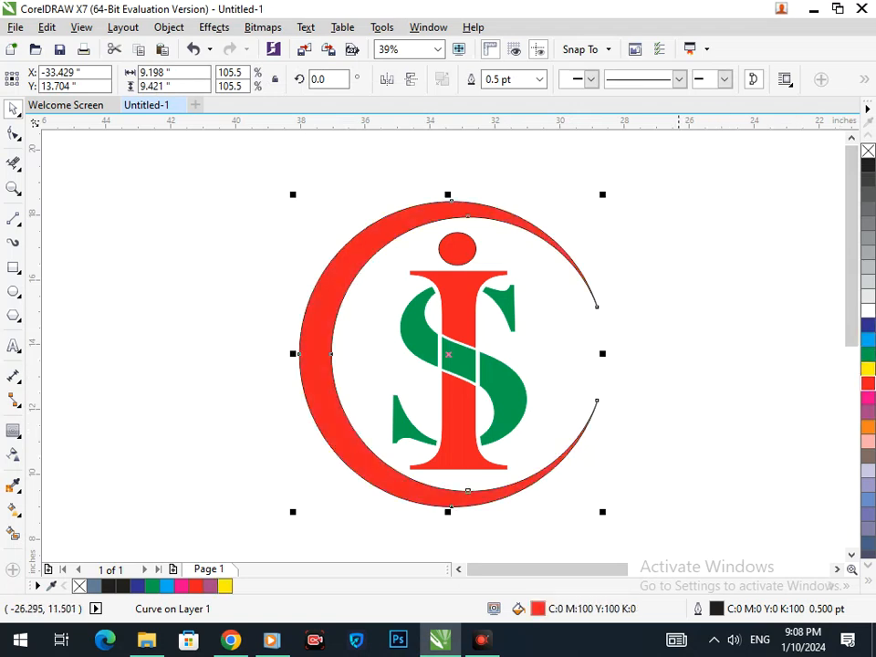
left_click(693, 384)
Colour the fill and outline of the I's lower piece and upper stem piece black.
left_click(461, 406)
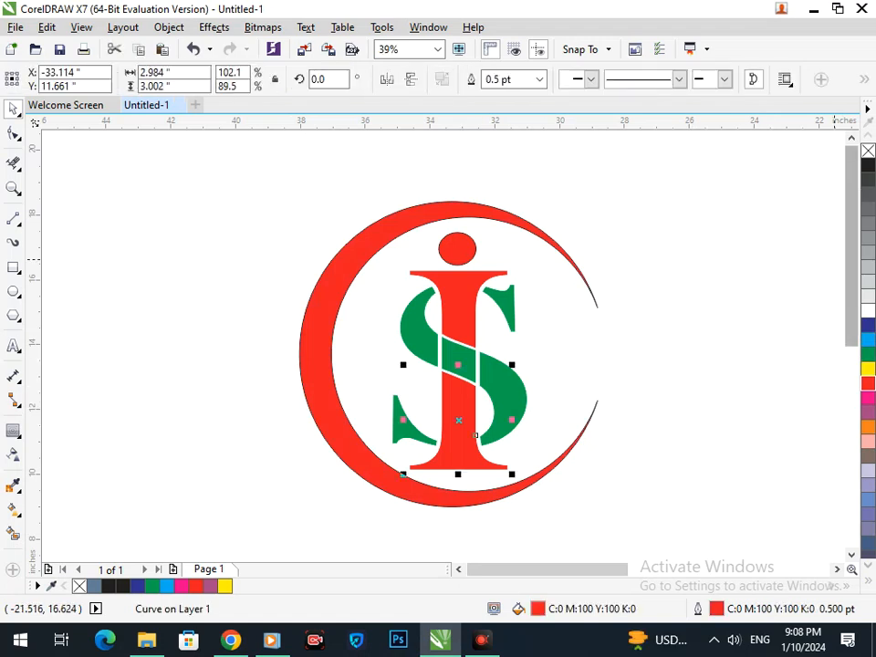
left_click(868, 165)
right_click(867, 165)
left_click(703, 247)
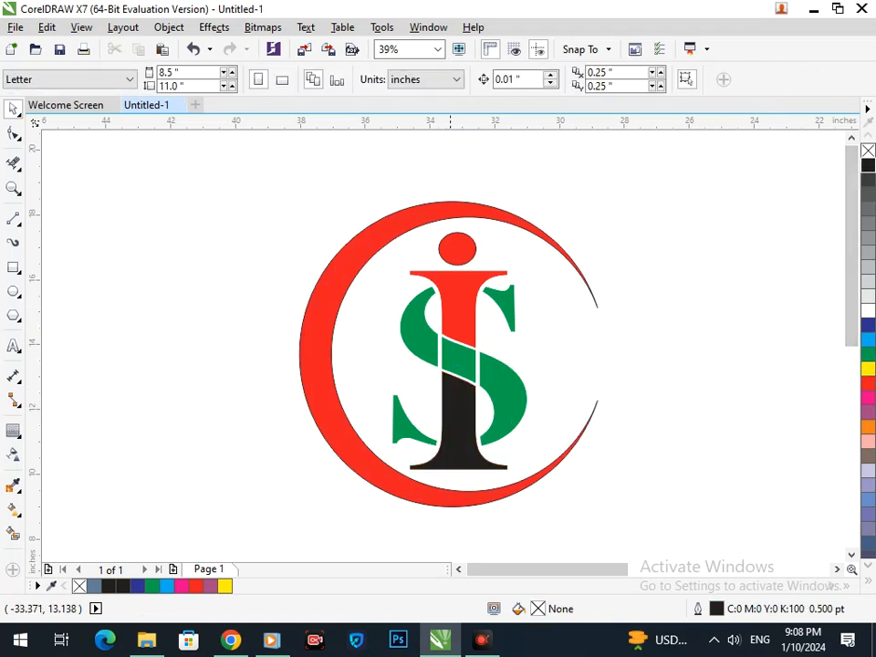
left_click(463, 313)
left_click(868, 165)
right_click(868, 165)
left_click(740, 306)
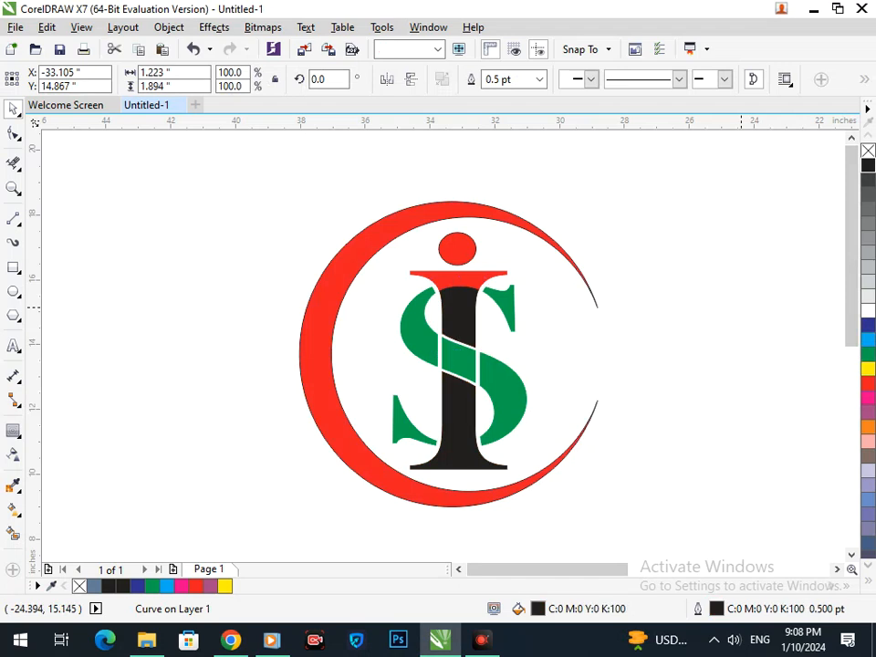
Fill the I's top serif and the dot above it with black.
left_click(462, 278)
left_click(459, 255, "shift")
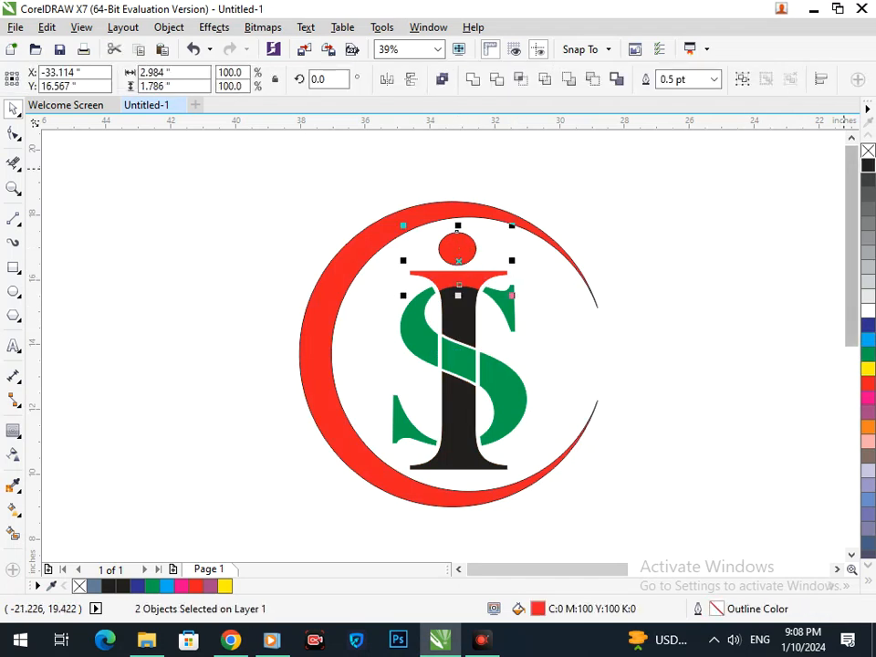
left_click(867, 165)
left_click(719, 394)
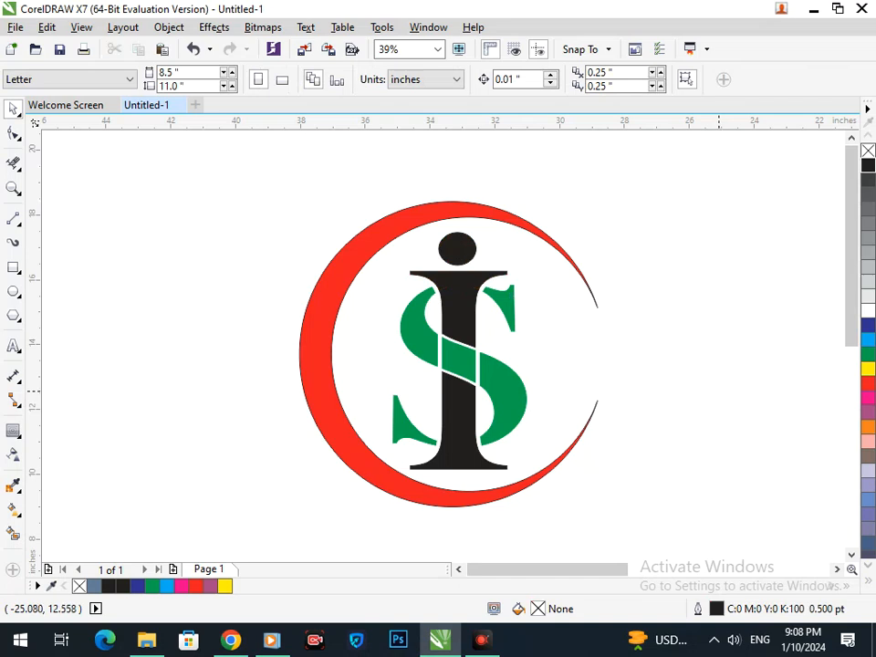
Fill the I's upper stem piece, lower piece and dot with dark blue.
left_click(461, 314)
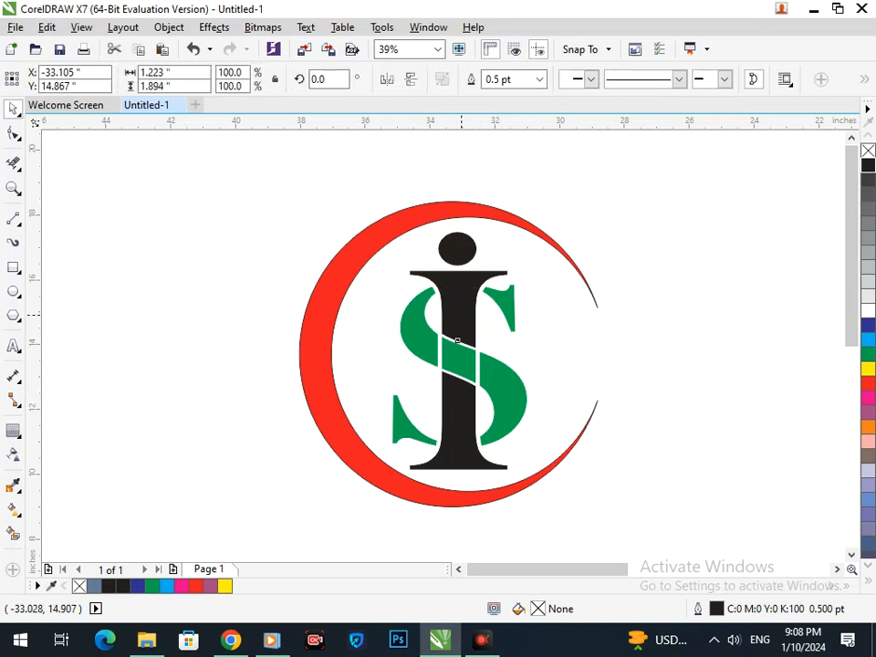
left_click(460, 431, "shift")
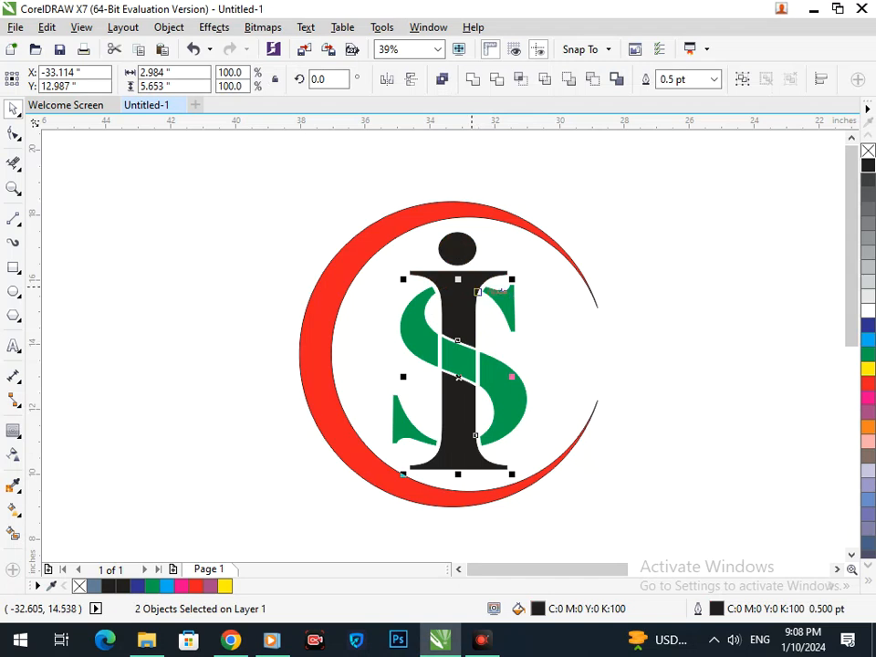
left_click(465, 247, "shift")
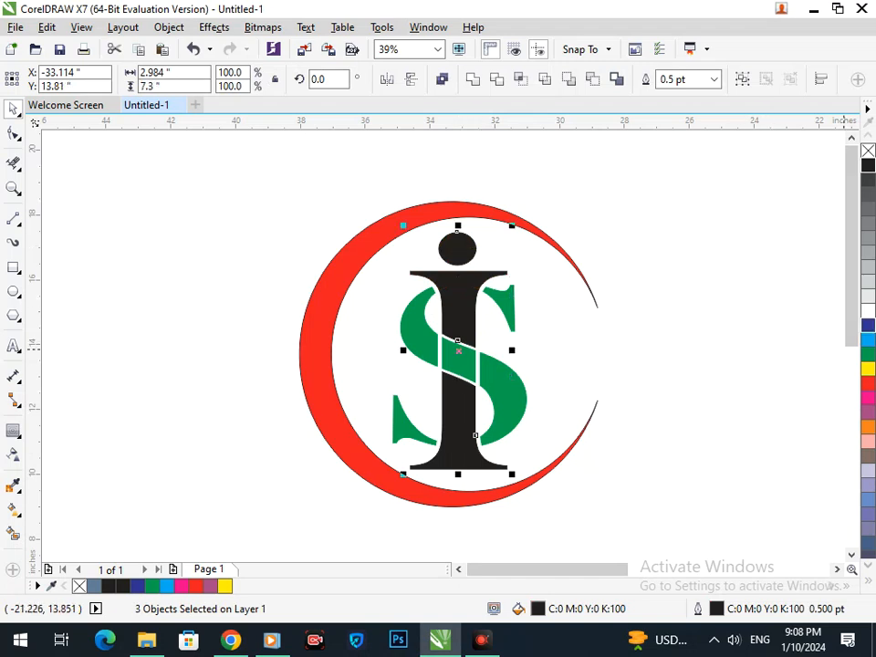
left_click(868, 325)
left_click(719, 390)
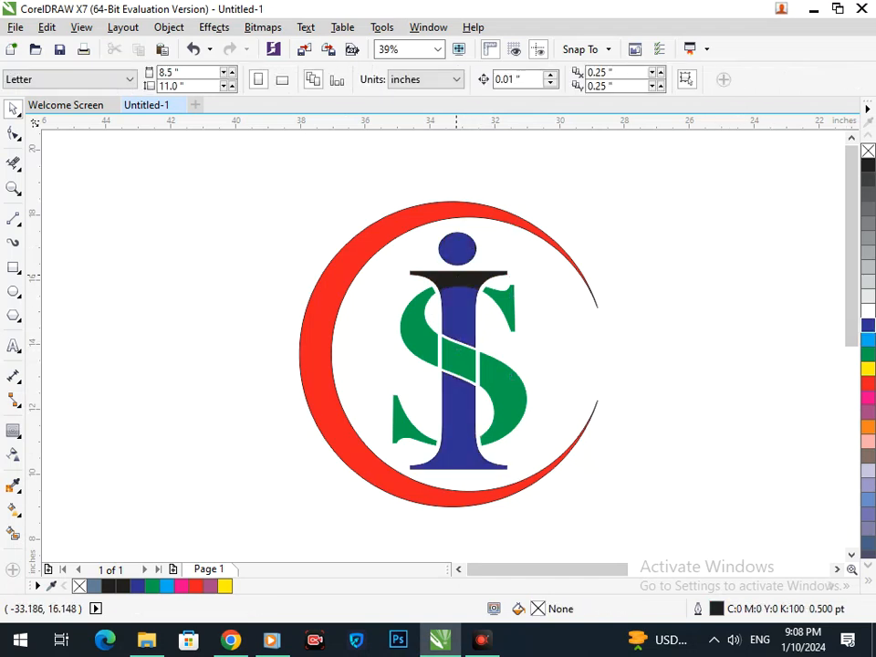
Colour the fill and outline of the I's top serif and dot dark blue.
left_click(458, 276)
left_click(457, 246, "shift")
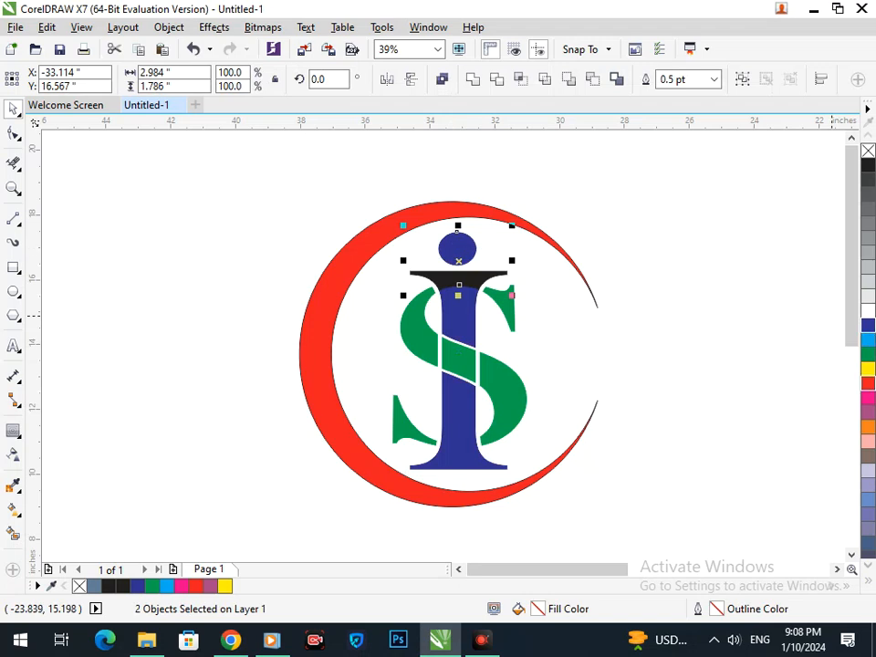
left_click(868, 325)
right_click(868, 325)
left_click(703, 435)
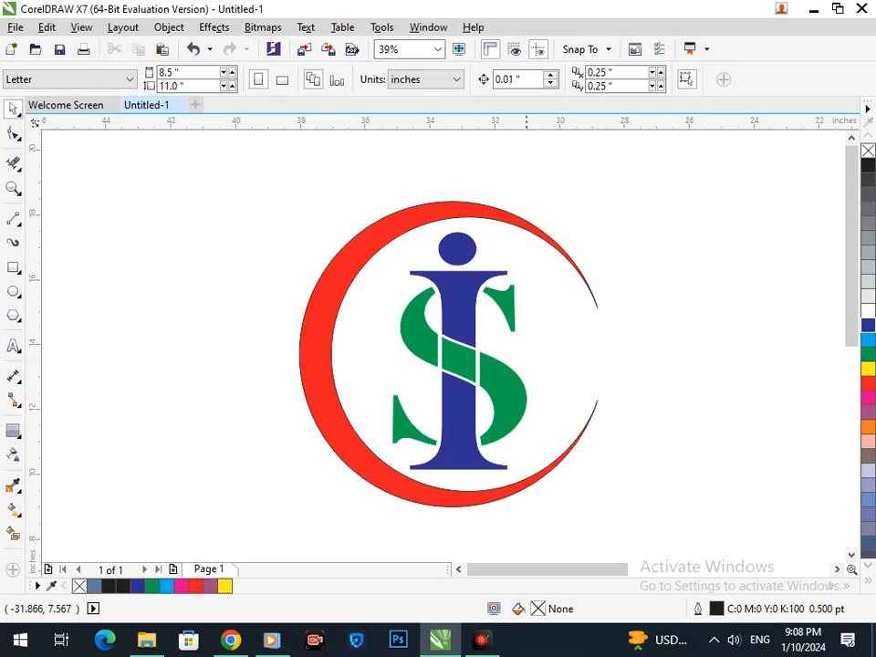
Select the whole SI monogram with its dot and nudge it 0.19 inches up and 0.05 inches left inside the ring.
left_click_drag(362, 187, 540, 497)
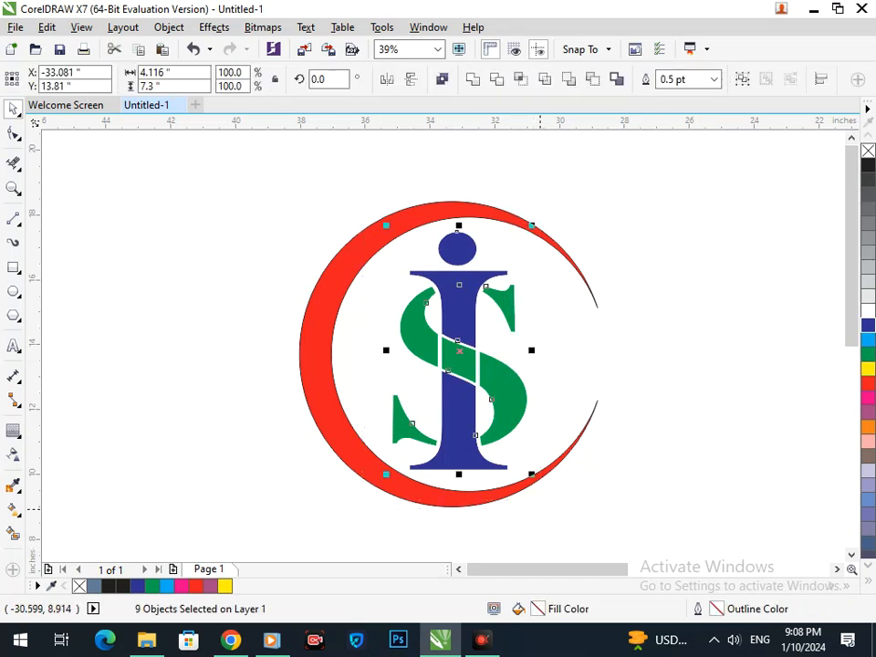
key("Up")
key("Up")
key("Up")
key("Up")
key("Up")
key("Up")
key("Up")
key("Up")
key("Up")
key("Up")
key("Up")
key("Up")
key("Up")
key("Up")
key("Up")
key("Up")
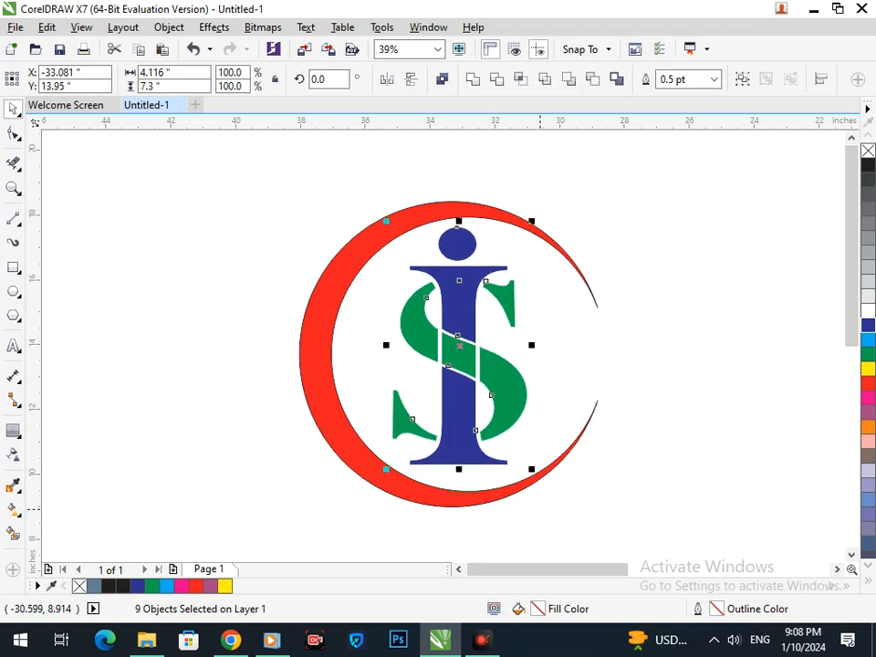
key("Up")
key("Up")
key("Up")
key("Left")
key("Left")
key("Left")
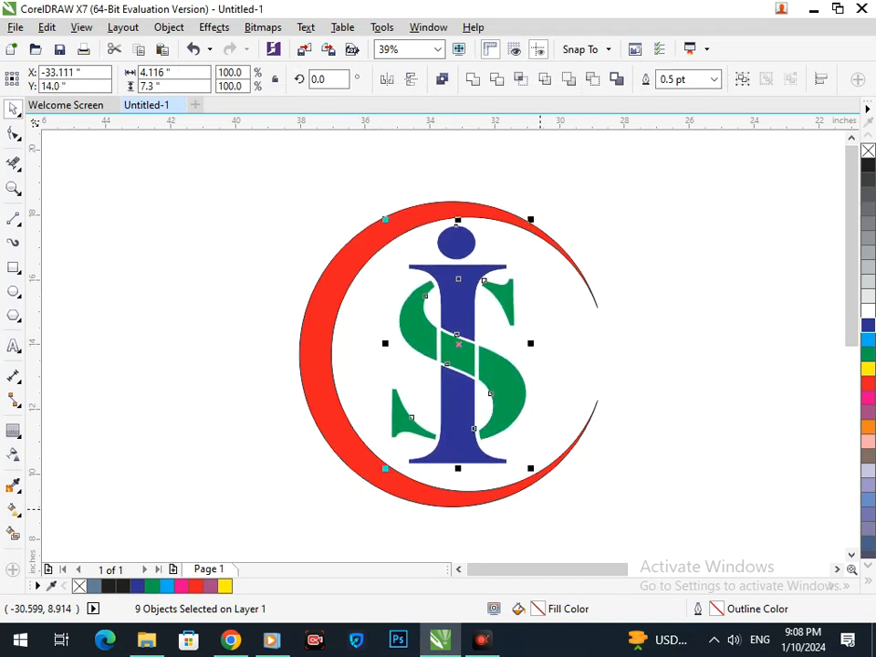
key("Left")
key("Left")
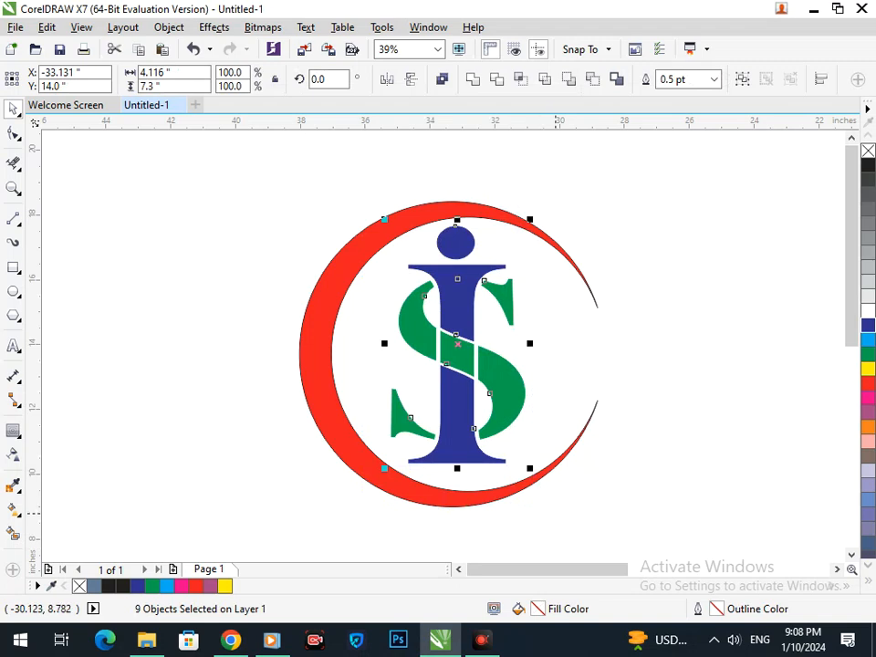
key("Escape")
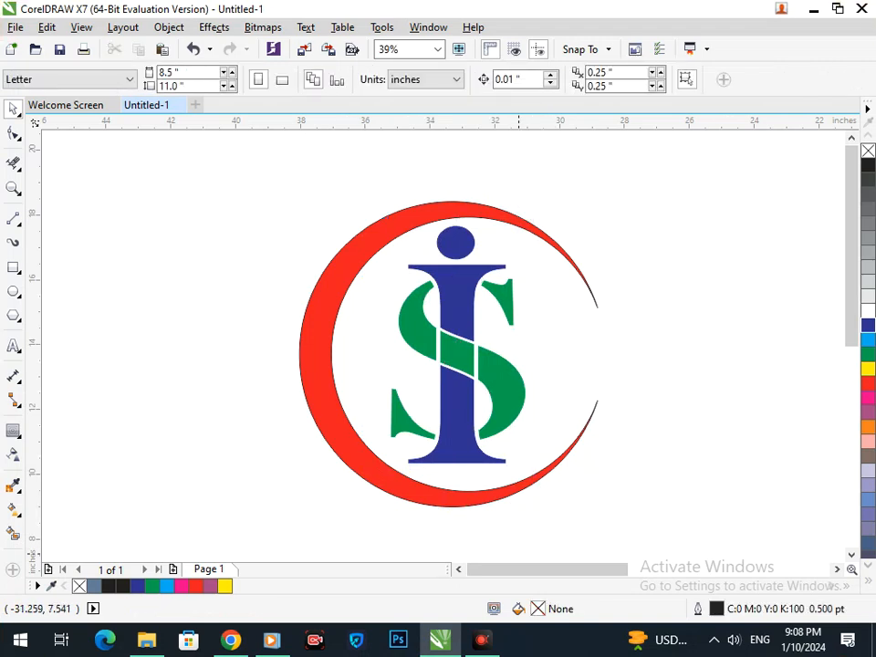
Reselect the SI monogram with its dot and nudge it 0.04 inches down.
left_click_drag(354, 190, 529, 507)
key("Down")
key("Down")
key("Down")
key("Down")
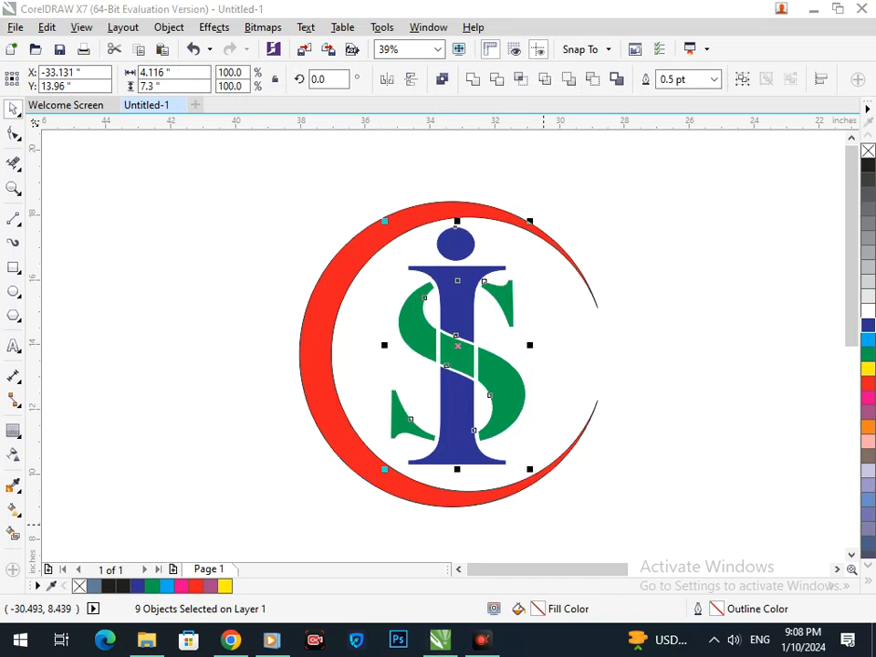
left_click(634, 545)
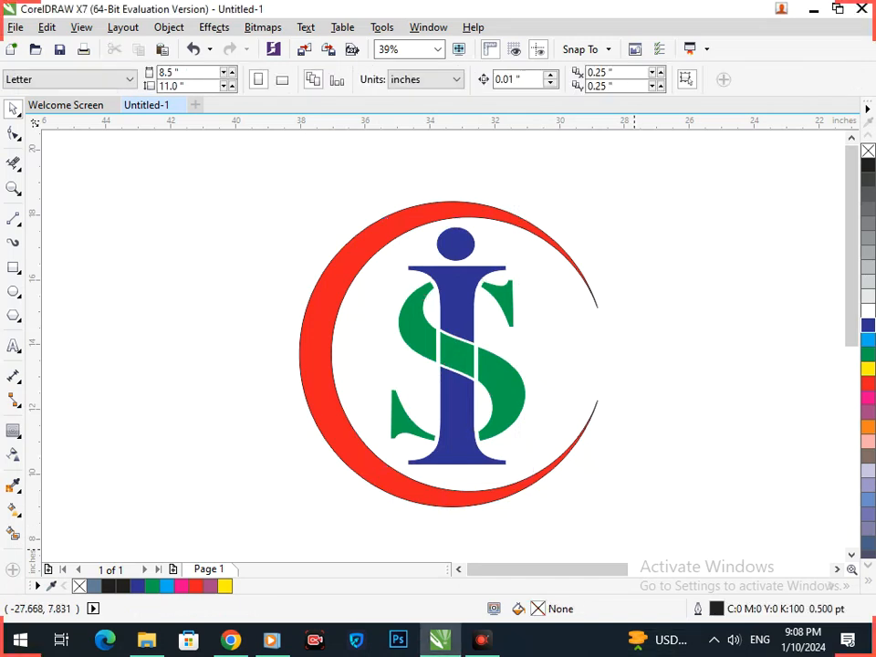